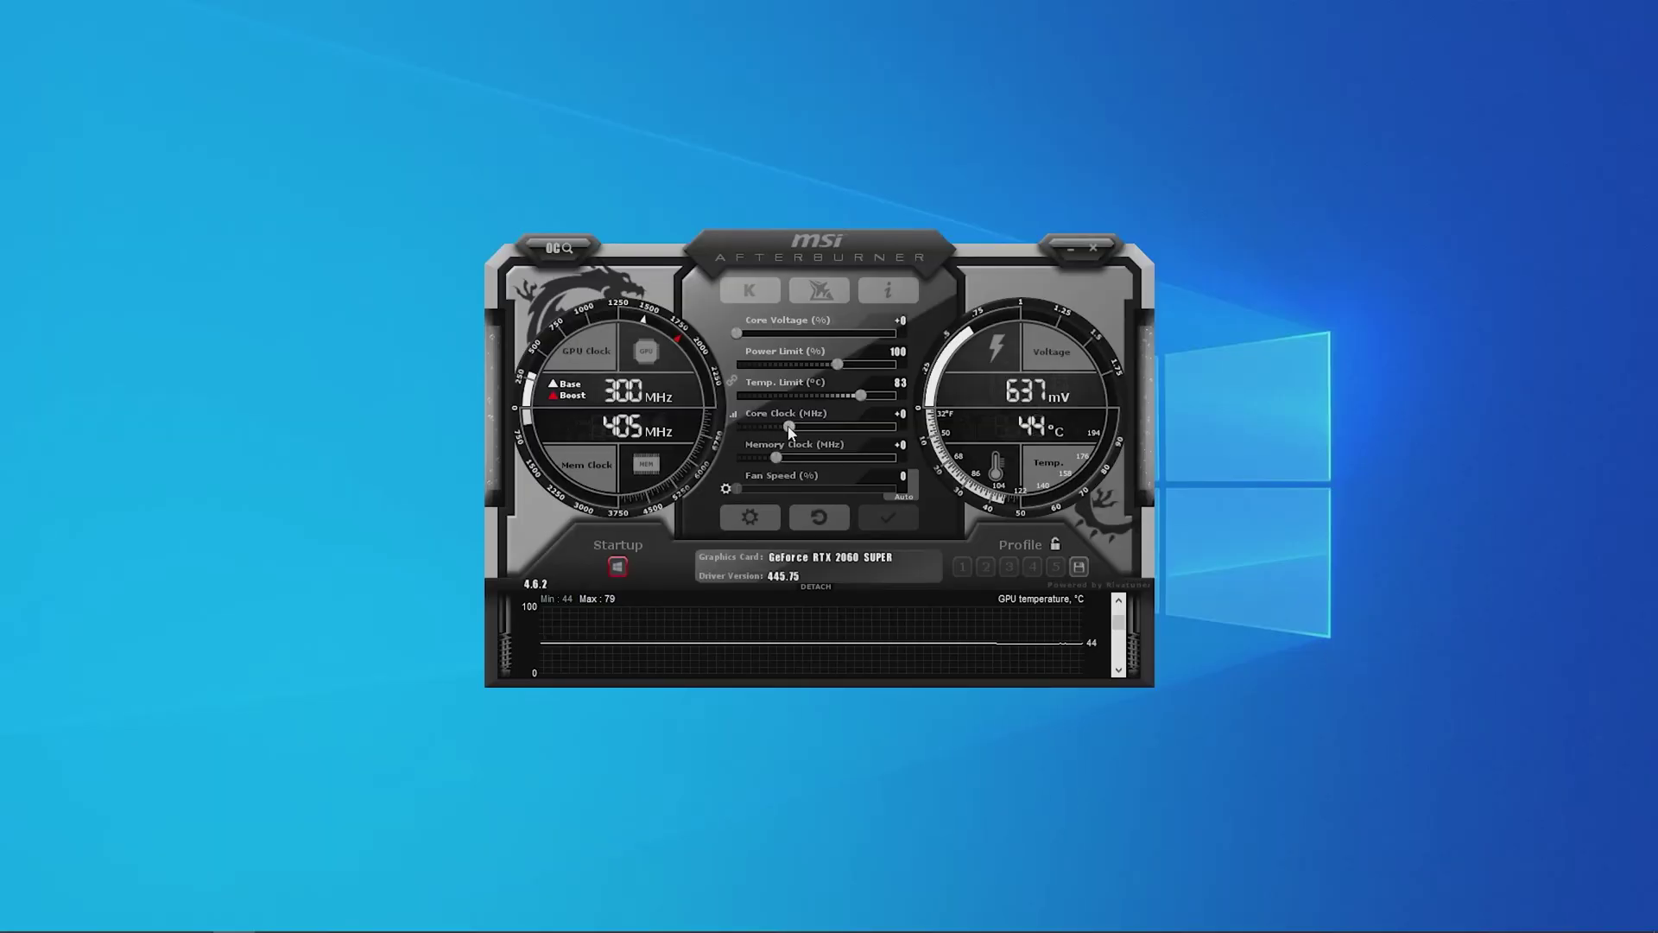
Scroll the Afterburner product page down to the Hardware Monitor and Custom Fan Profiles sections.
left_click_drag(791, 432, 906, 422)
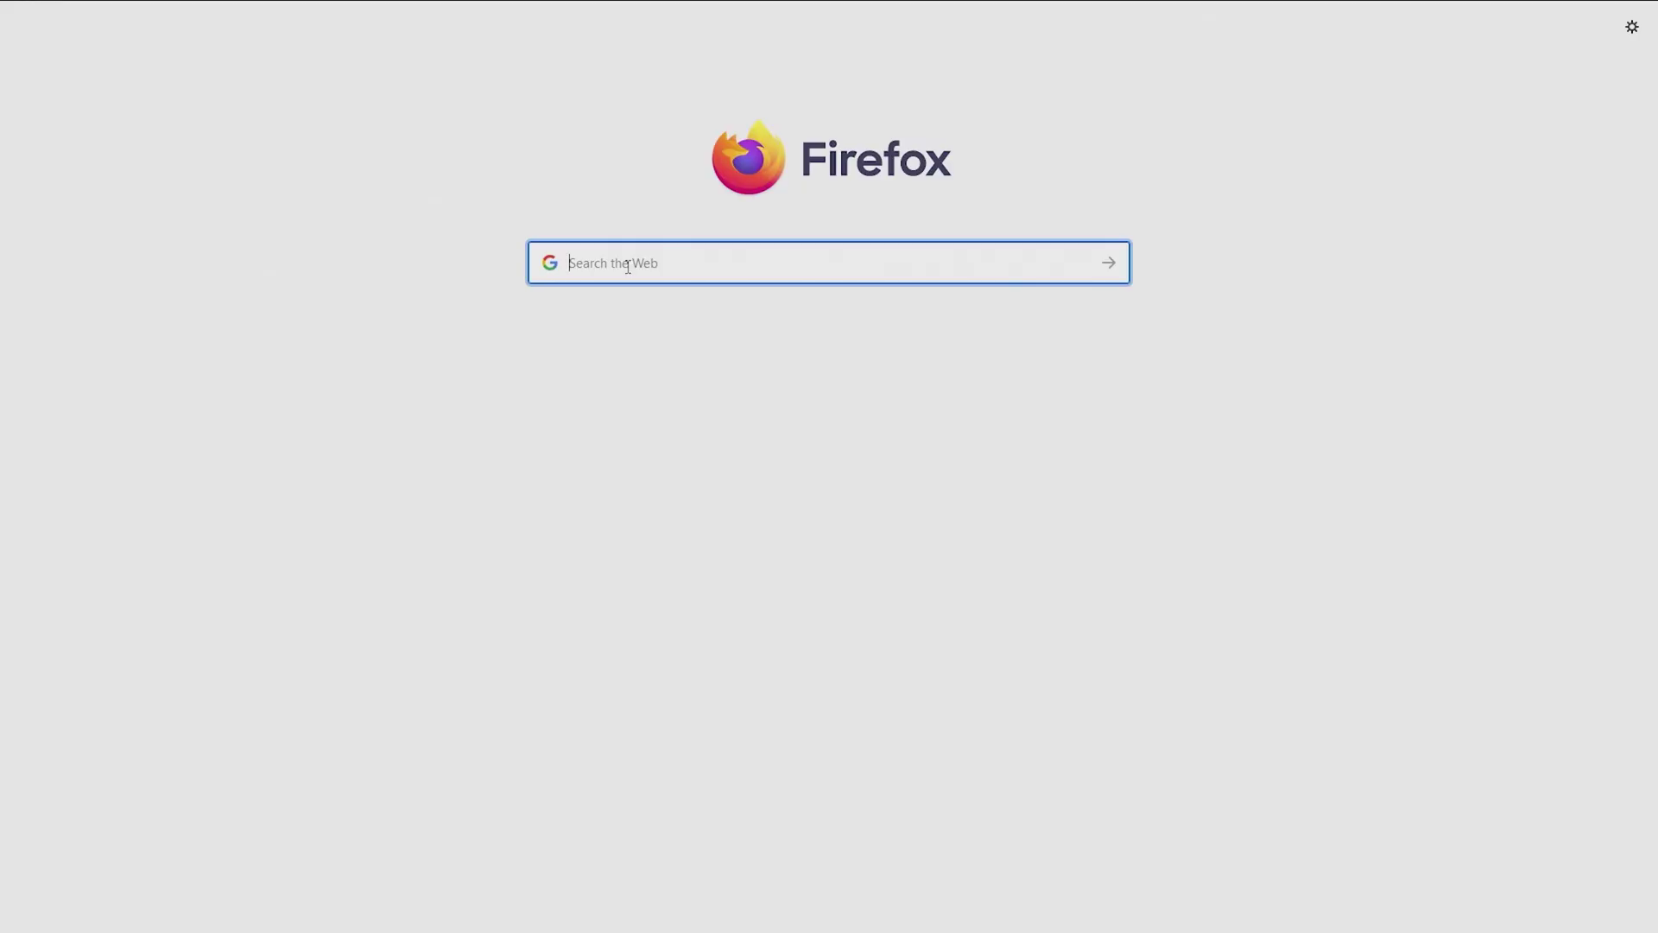
Search 'msi afterburner download' and open the official msi.com MSI Afterburner page.
type("msi")
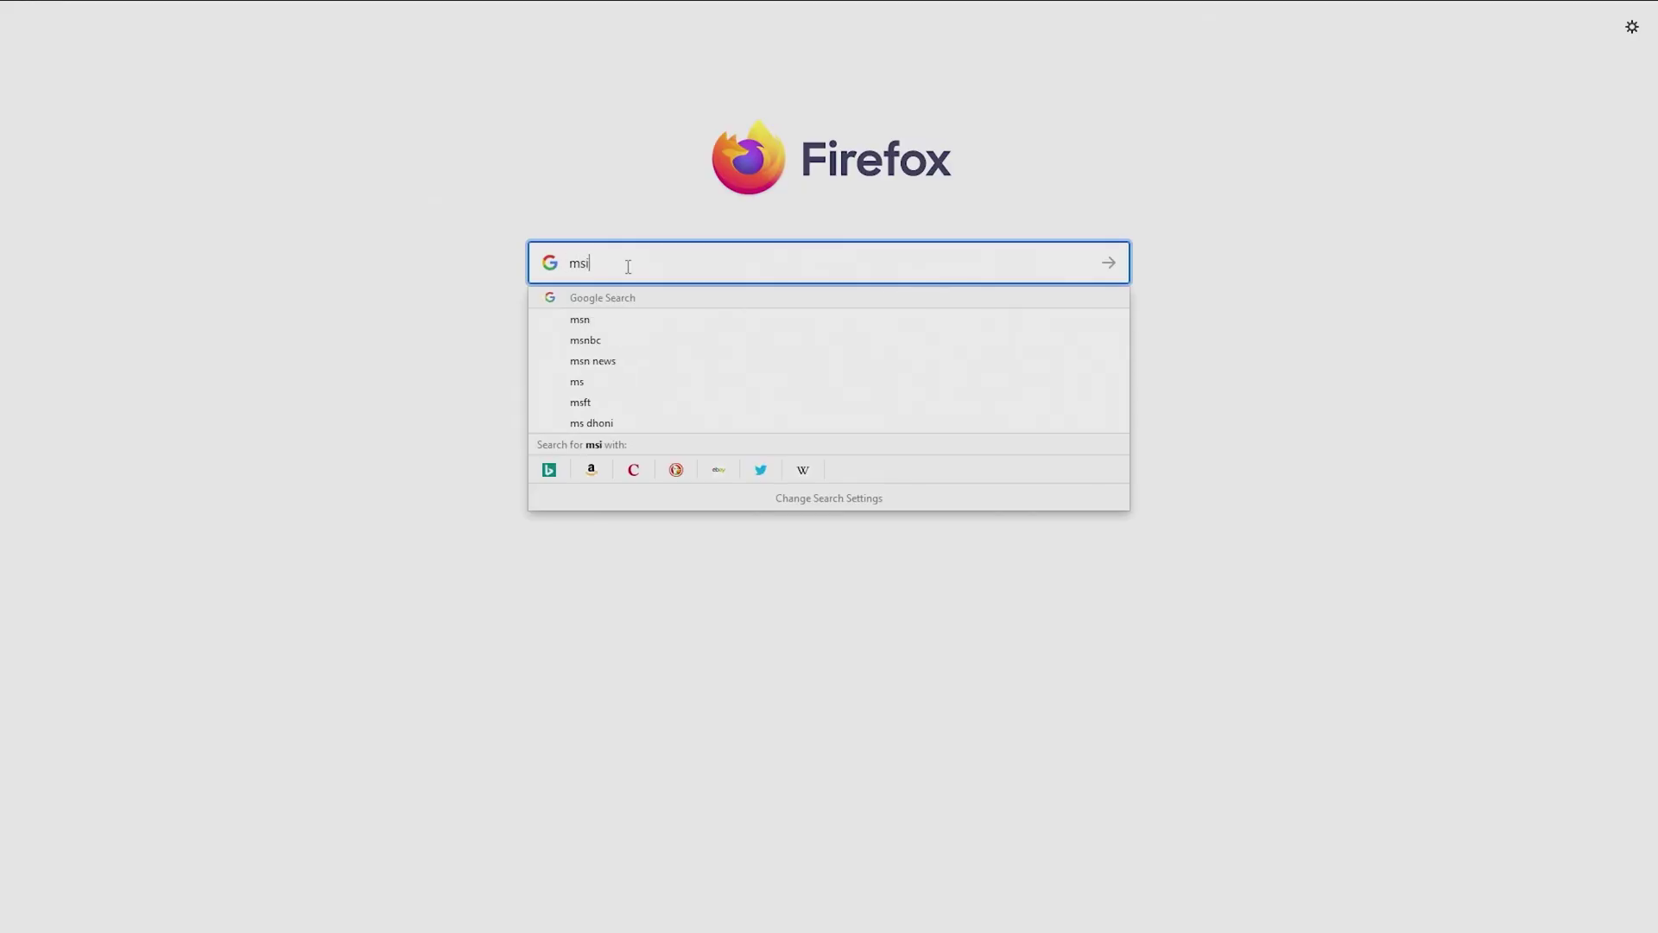
type(" afterburner download")
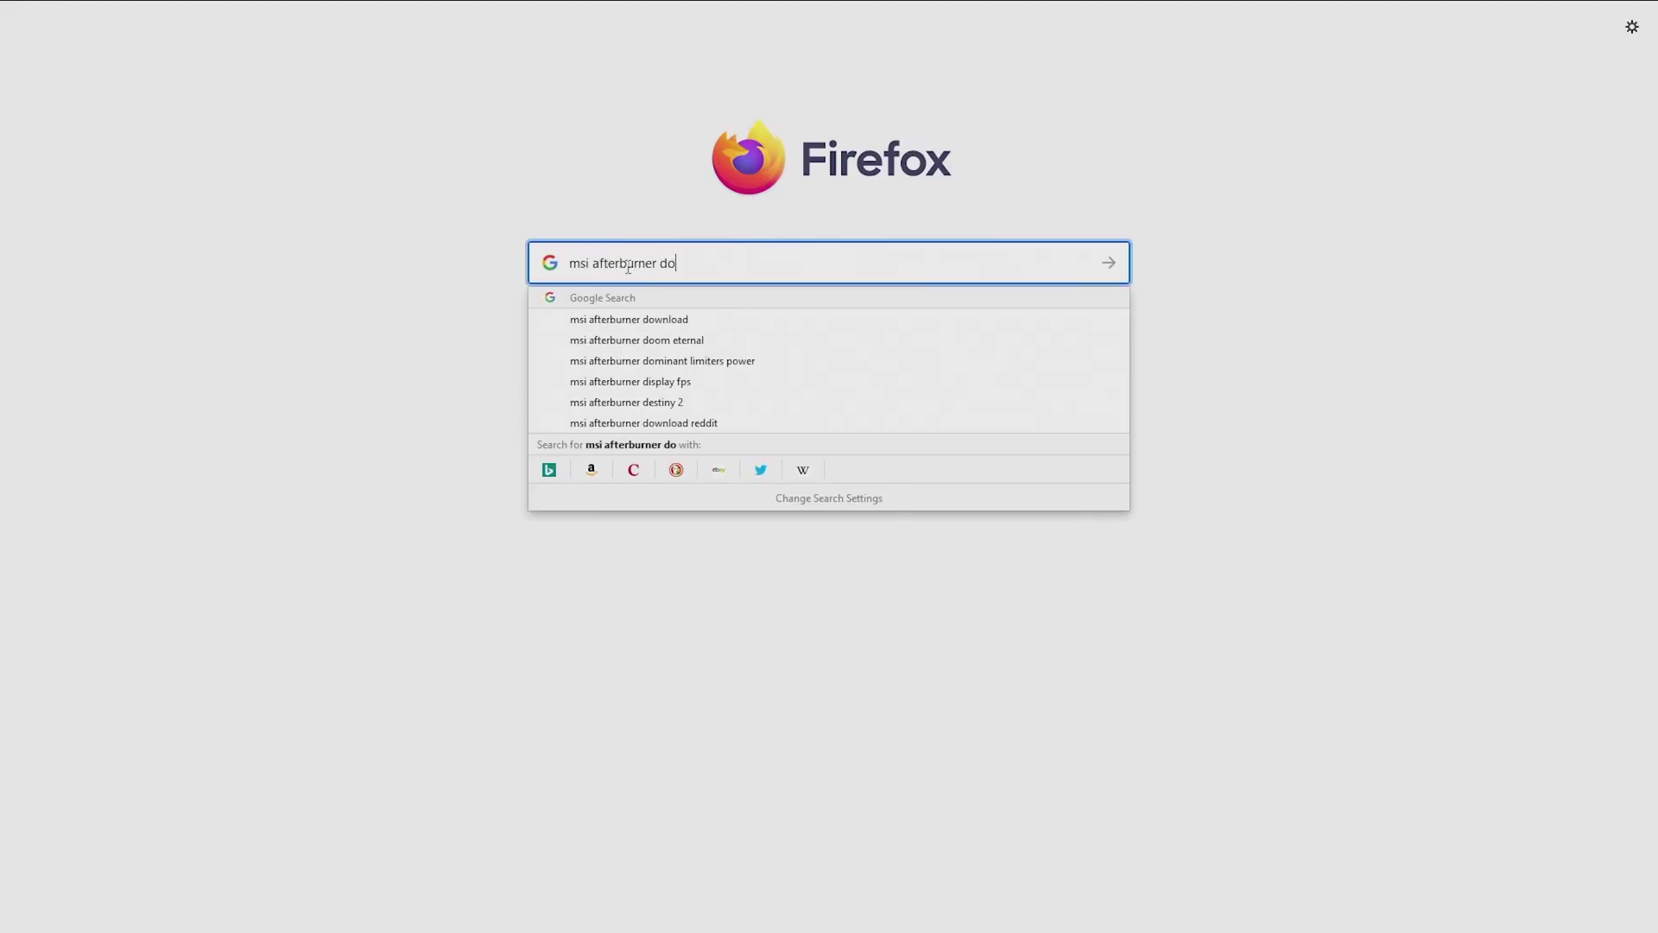
key("Return")
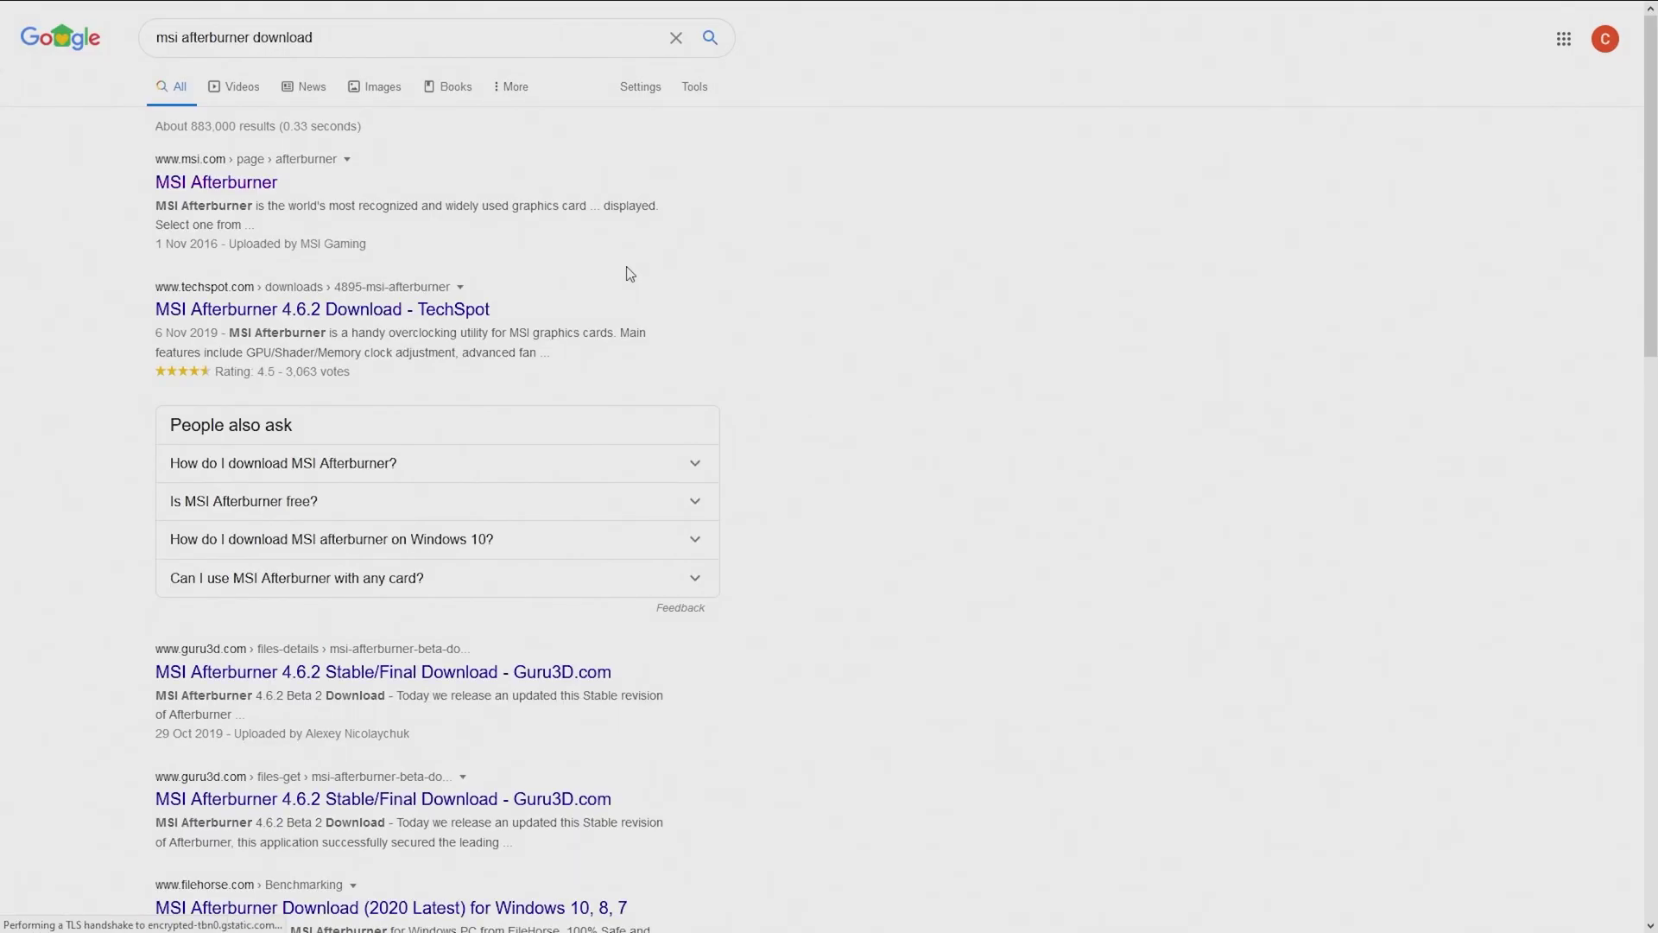
left_click(246, 184)
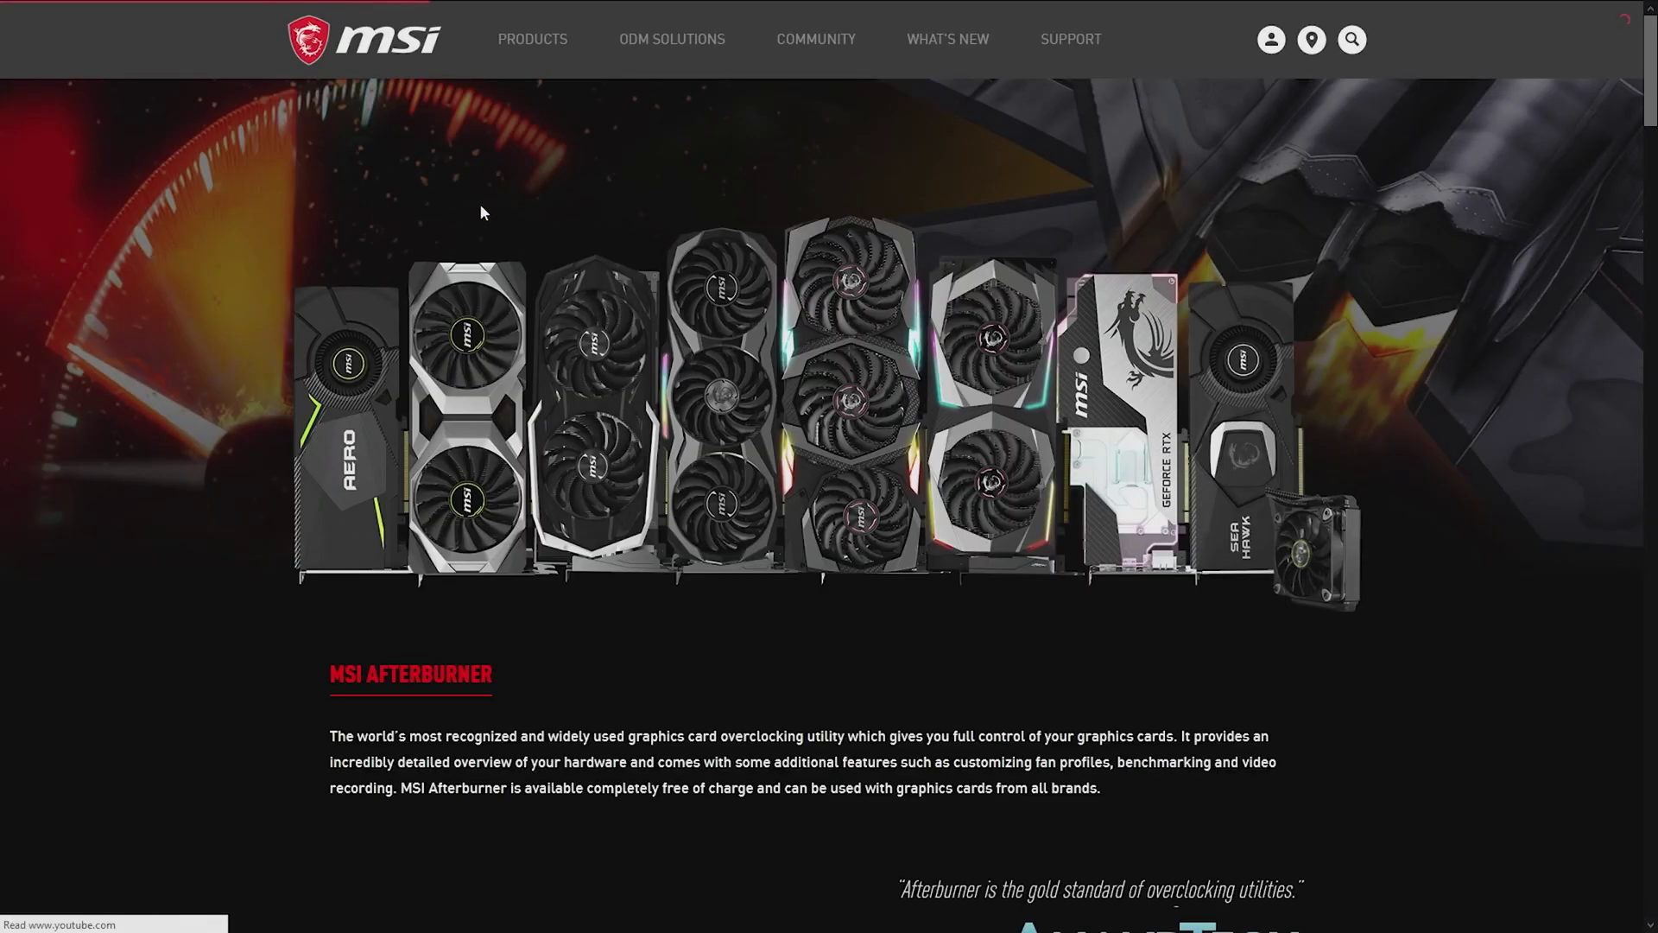
Save the MSIAfterburnerSetup.zip installer from the page's Downloads section.
left_click_drag(1644, 110, 1649, 855)
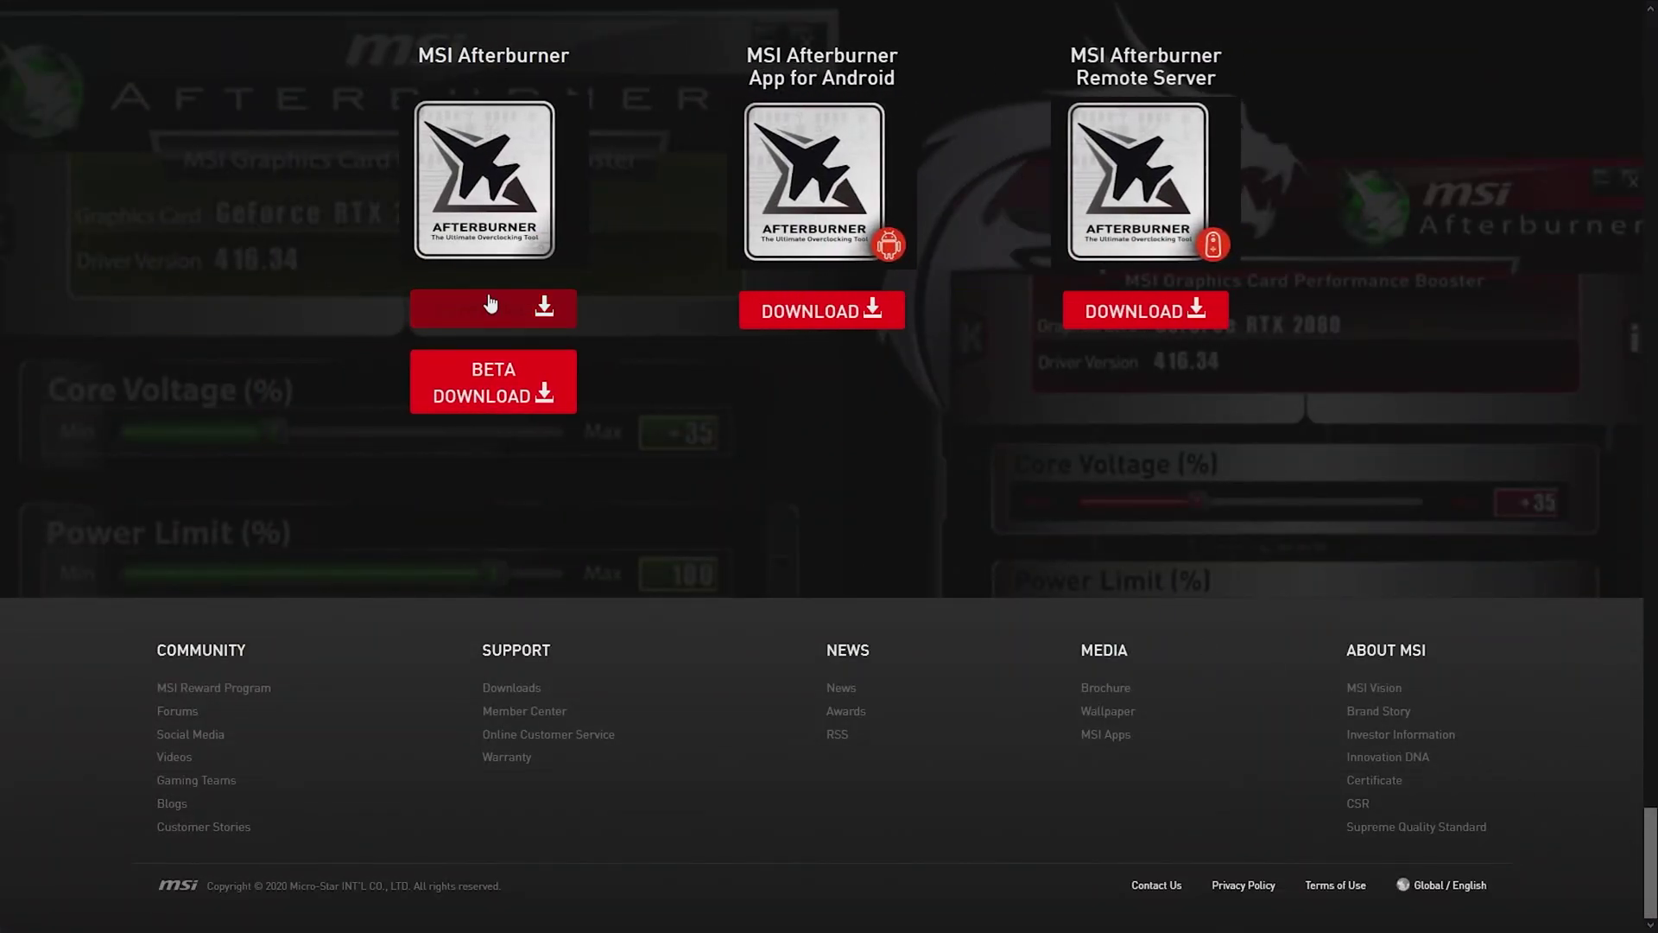
left_click(494, 309)
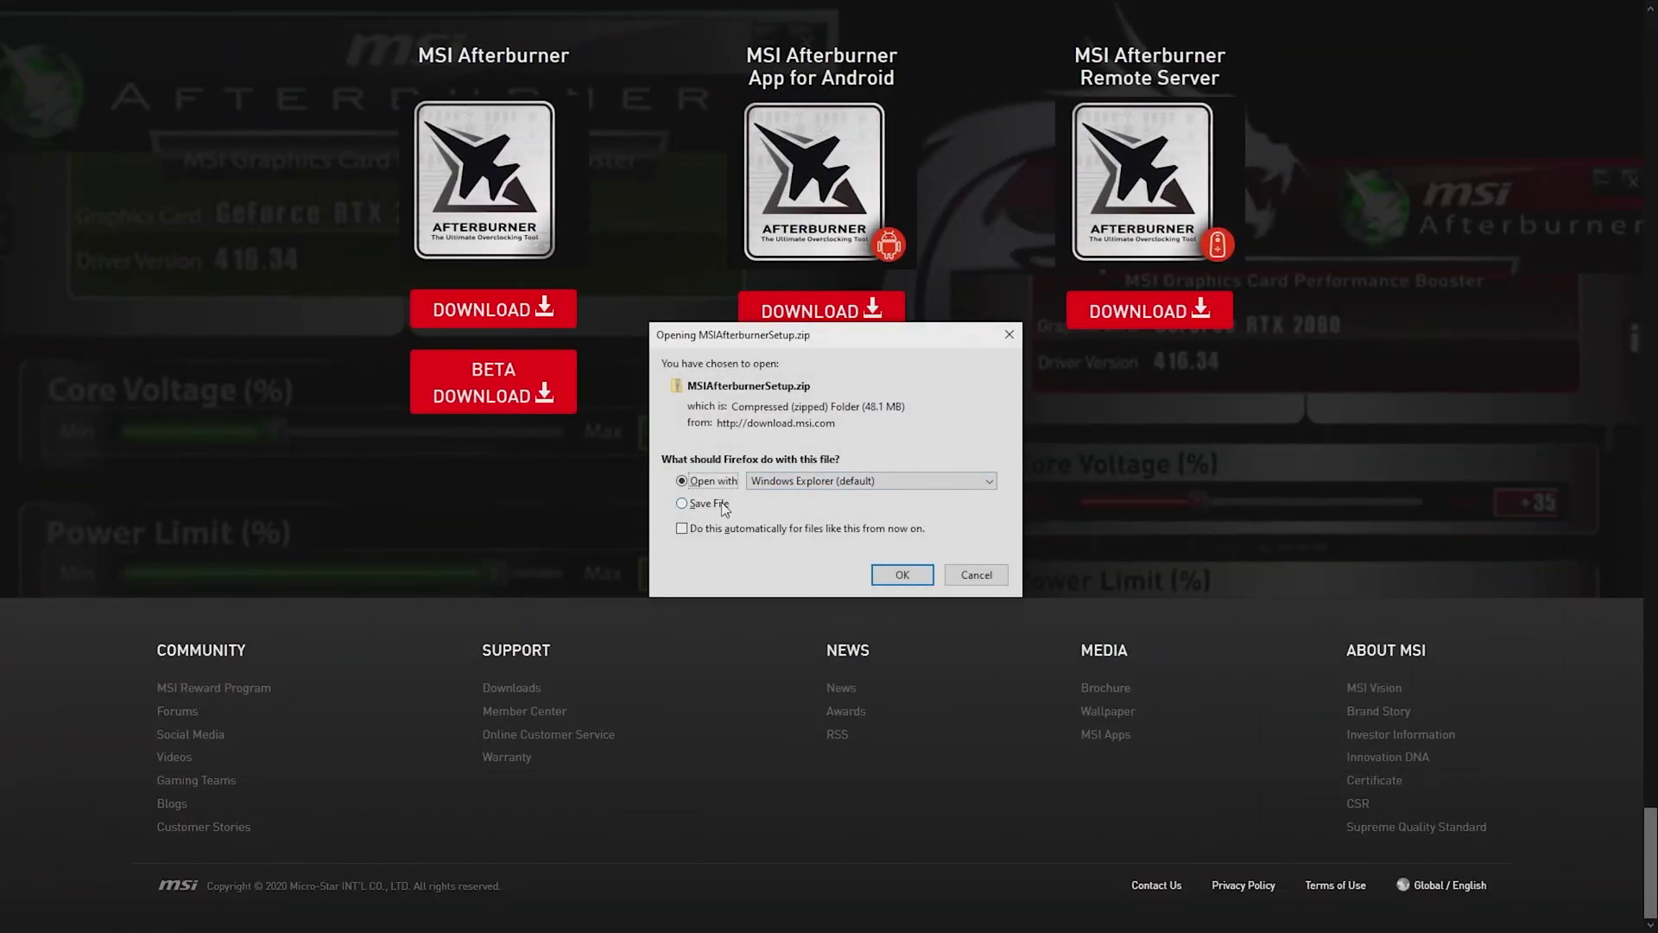
key("Down")
left_click(902, 576)
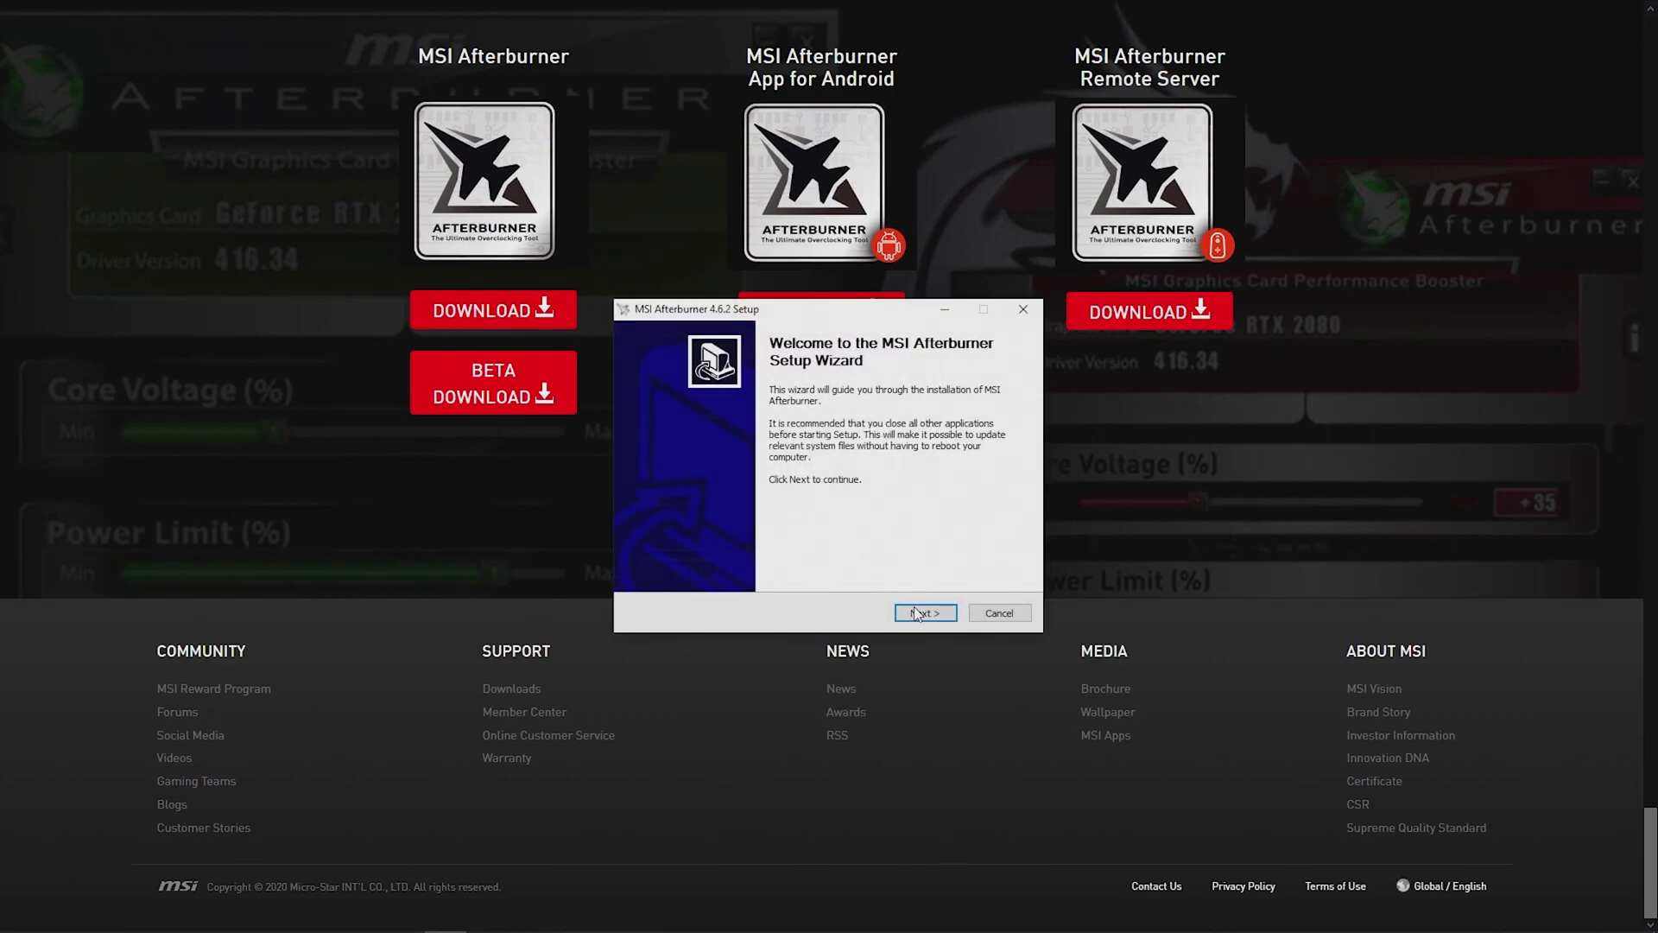
Accept the licence, install MSI Afterburner 4.6.2, and bring its window up from the tray.
left_click(917, 613)
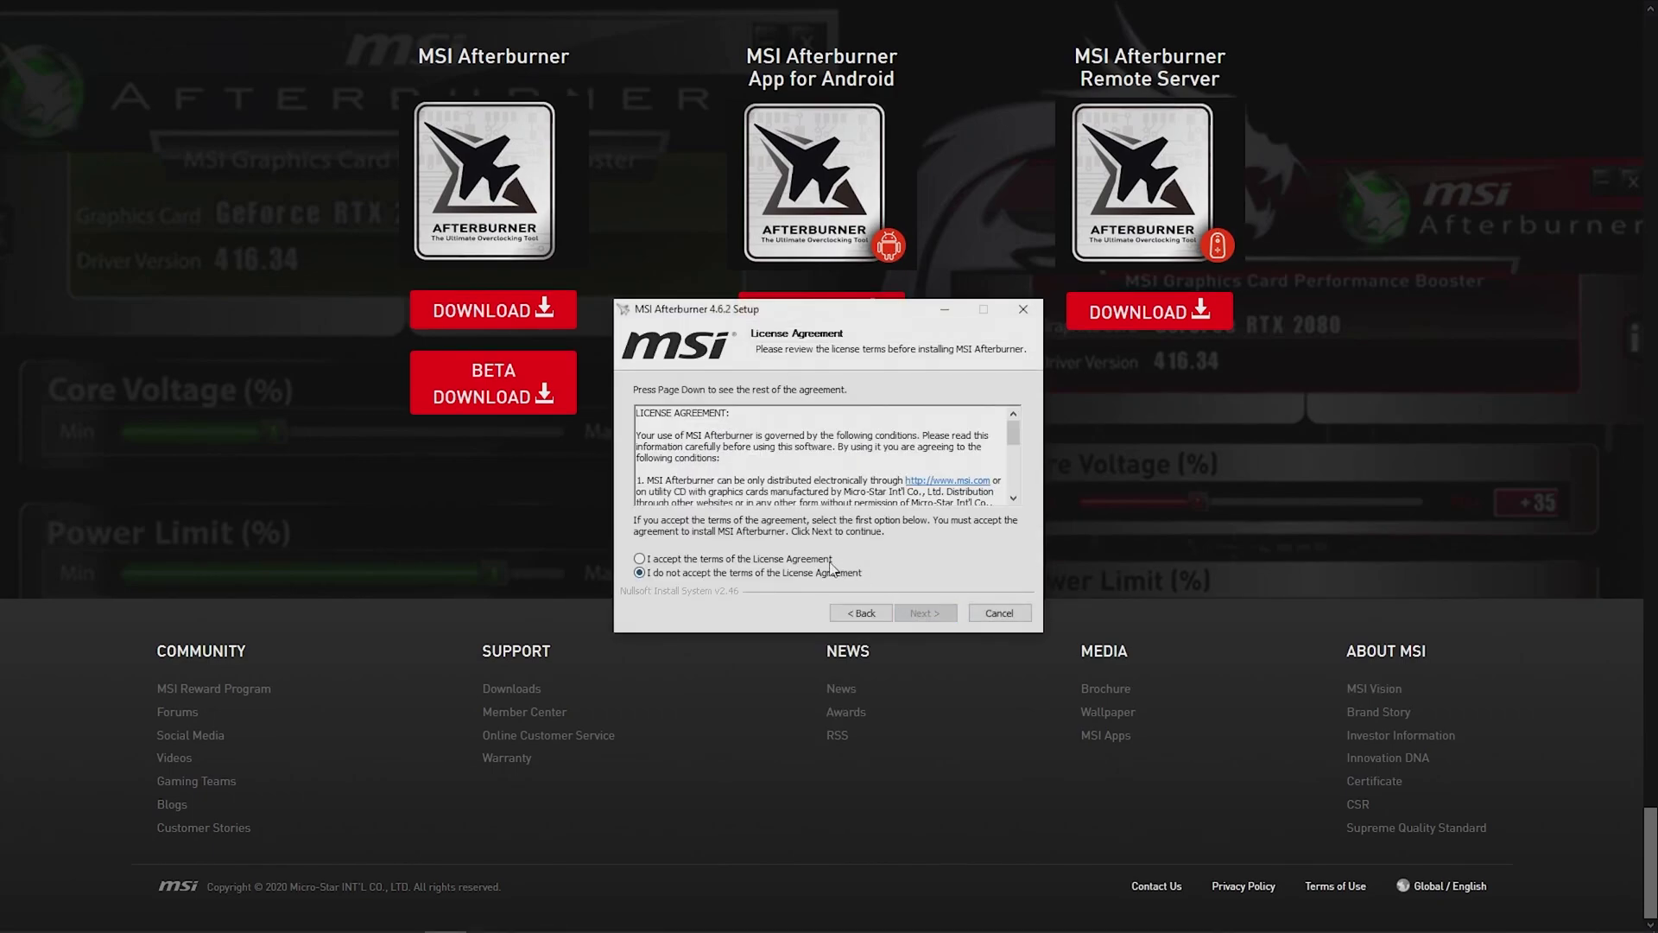
left_click(830, 559)
left_click(932, 615)
left_click(924, 613)
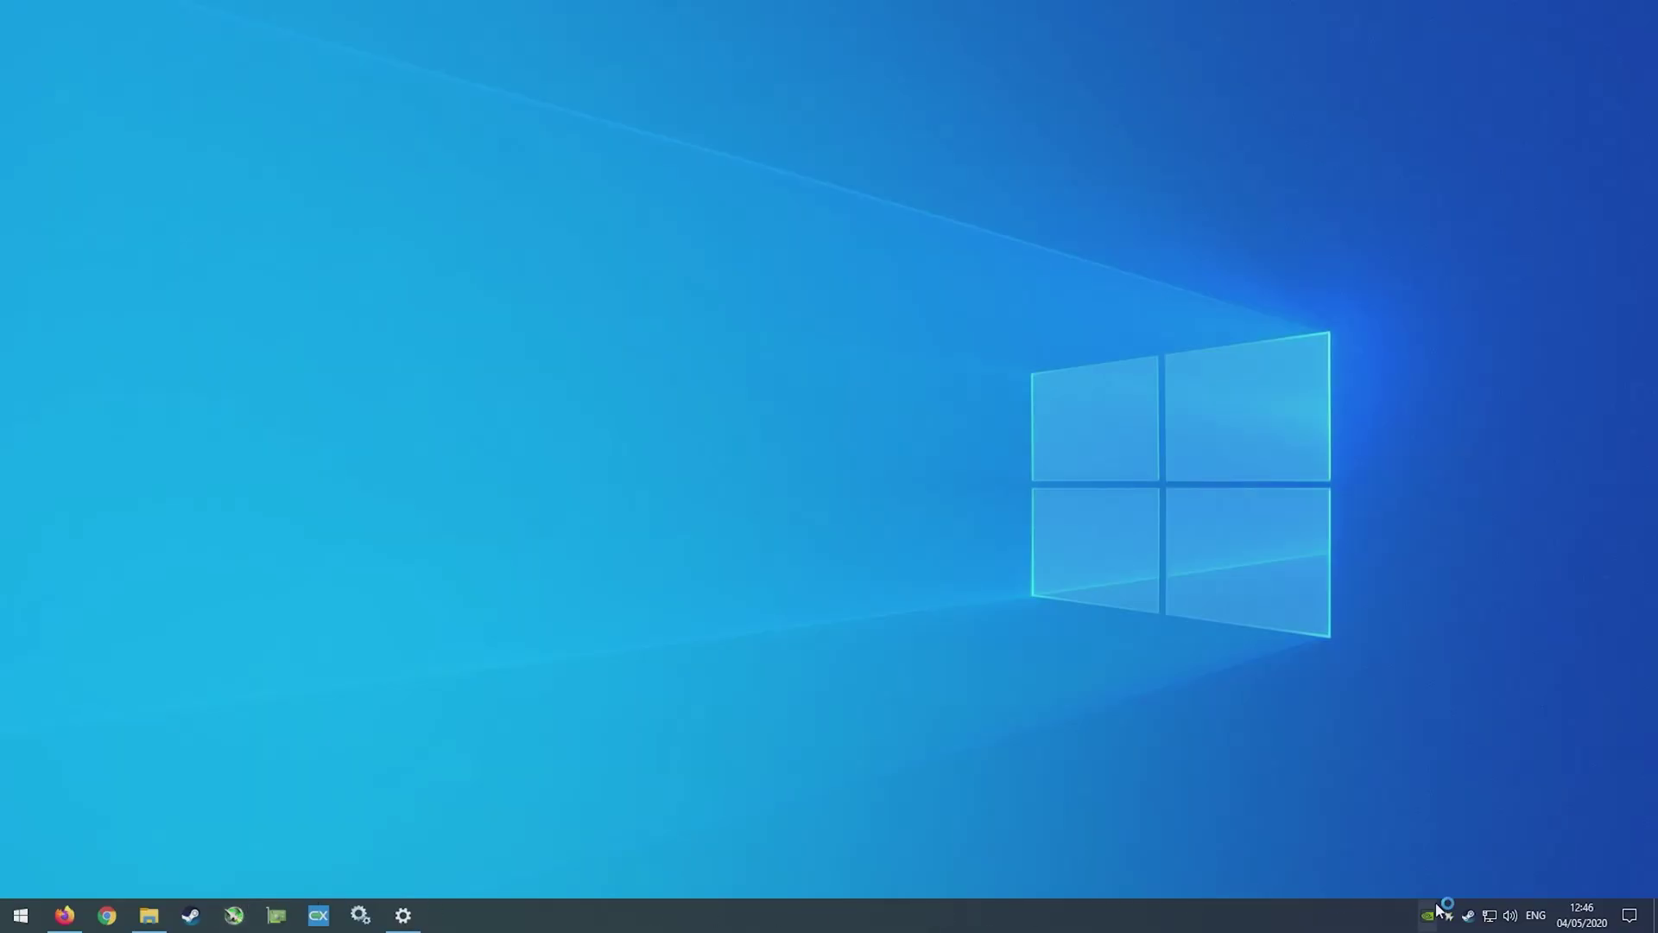
left_click(1429, 916)
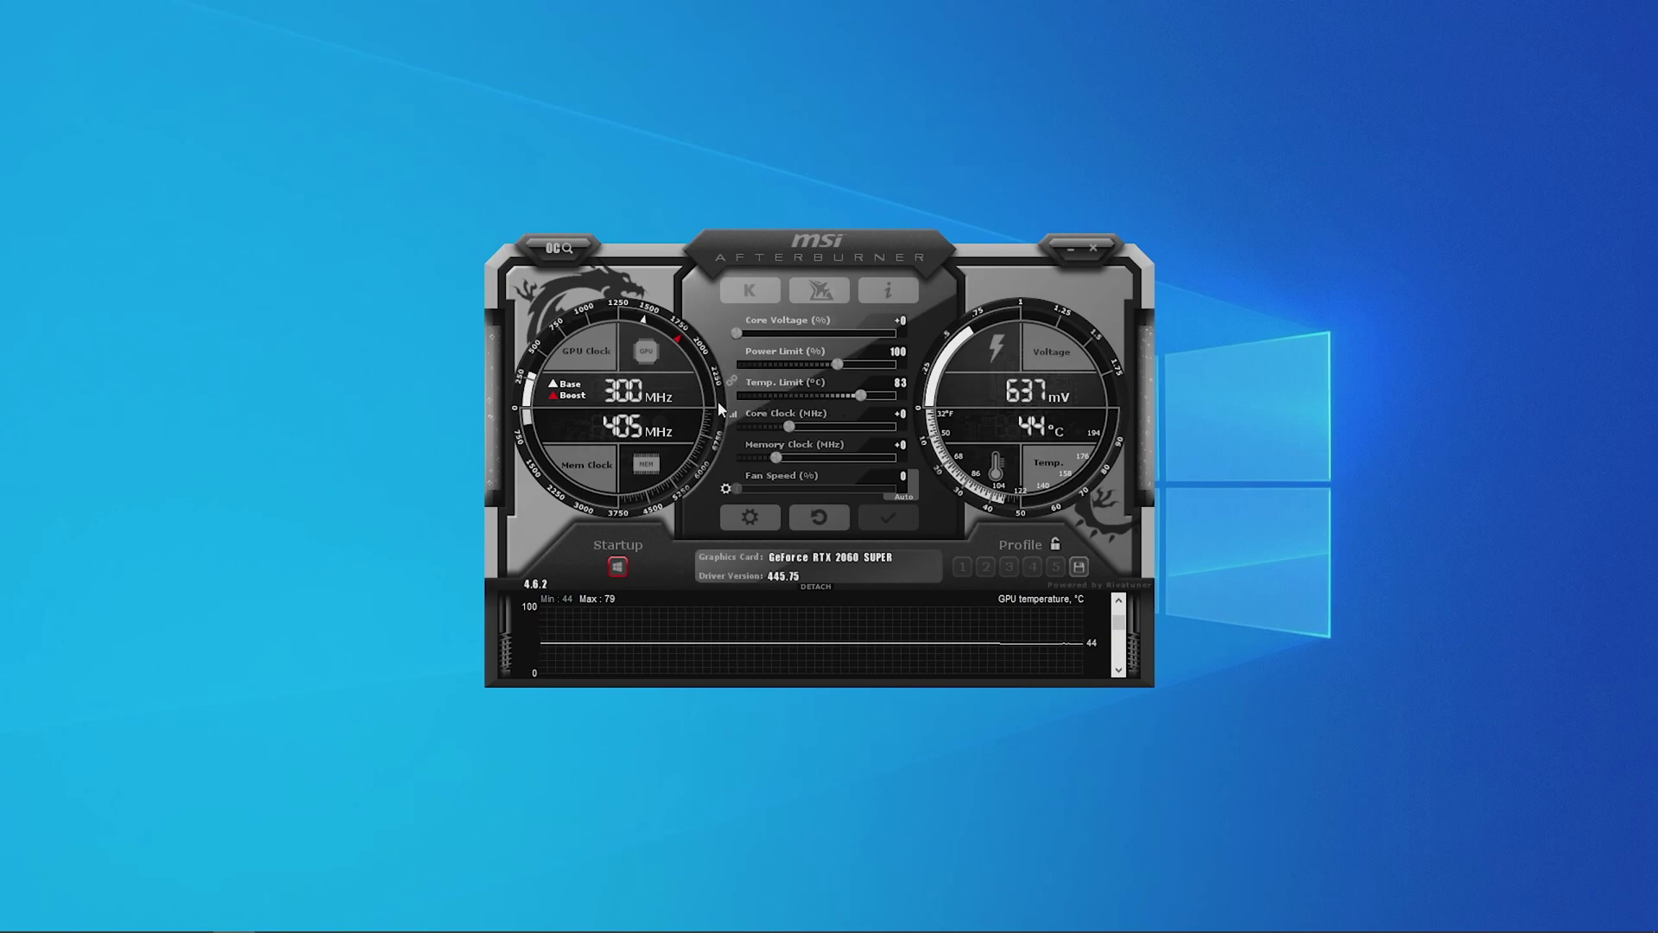
left_click_drag(792, 429, 912, 421)
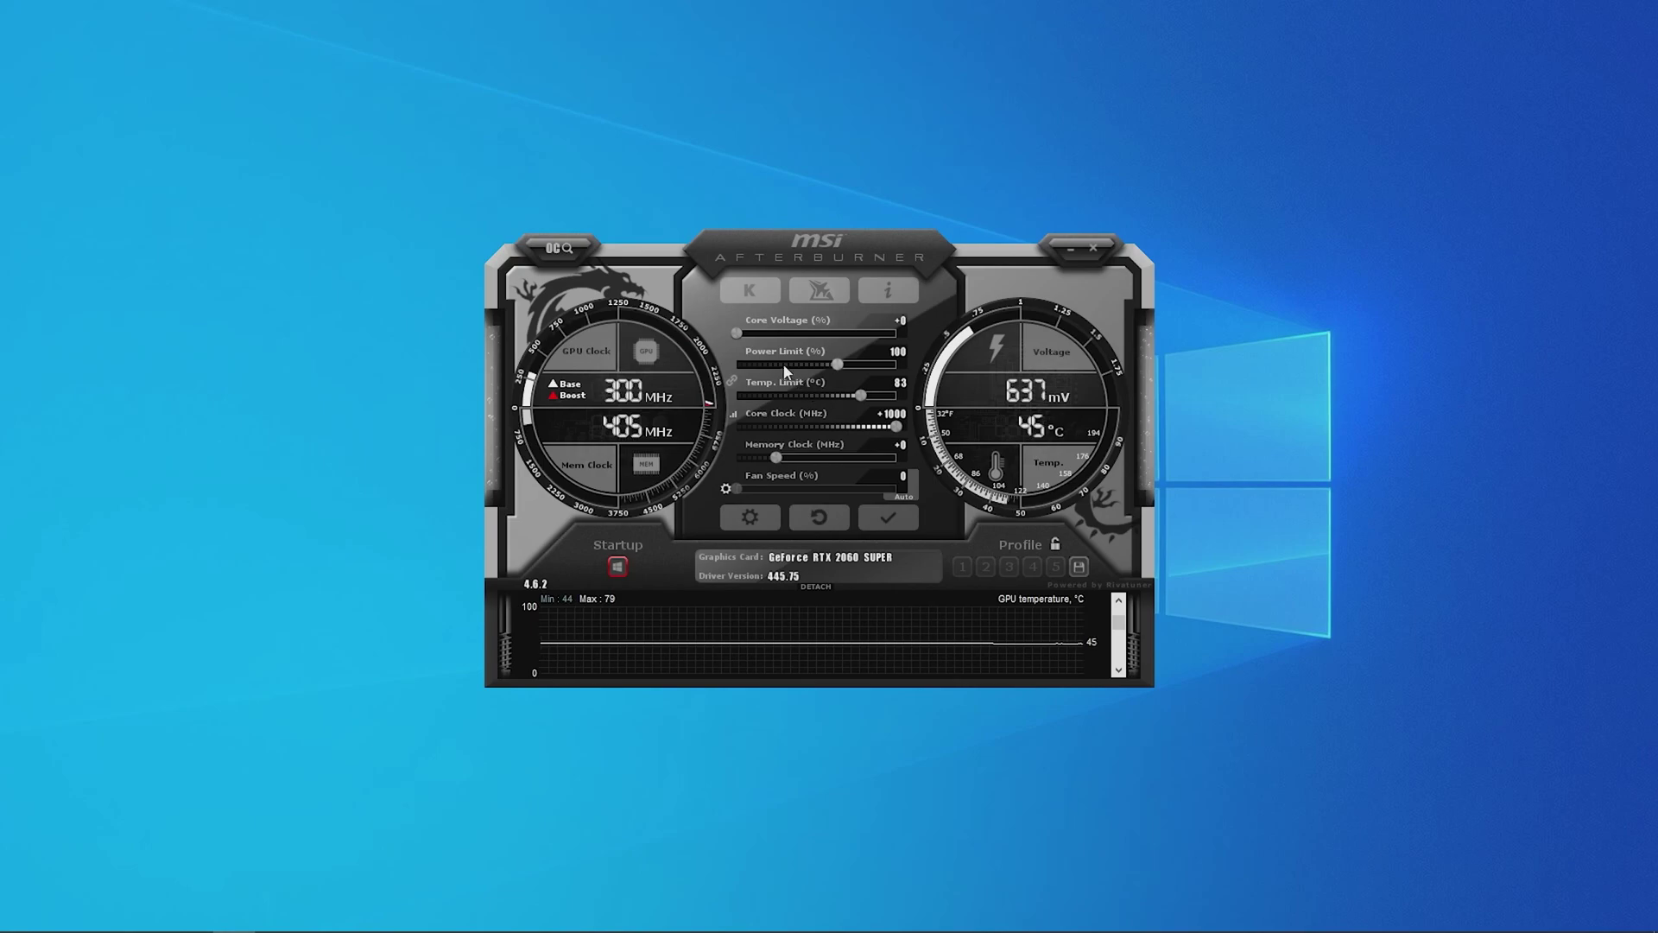
left_click_drag(732, 333, 920, 373)
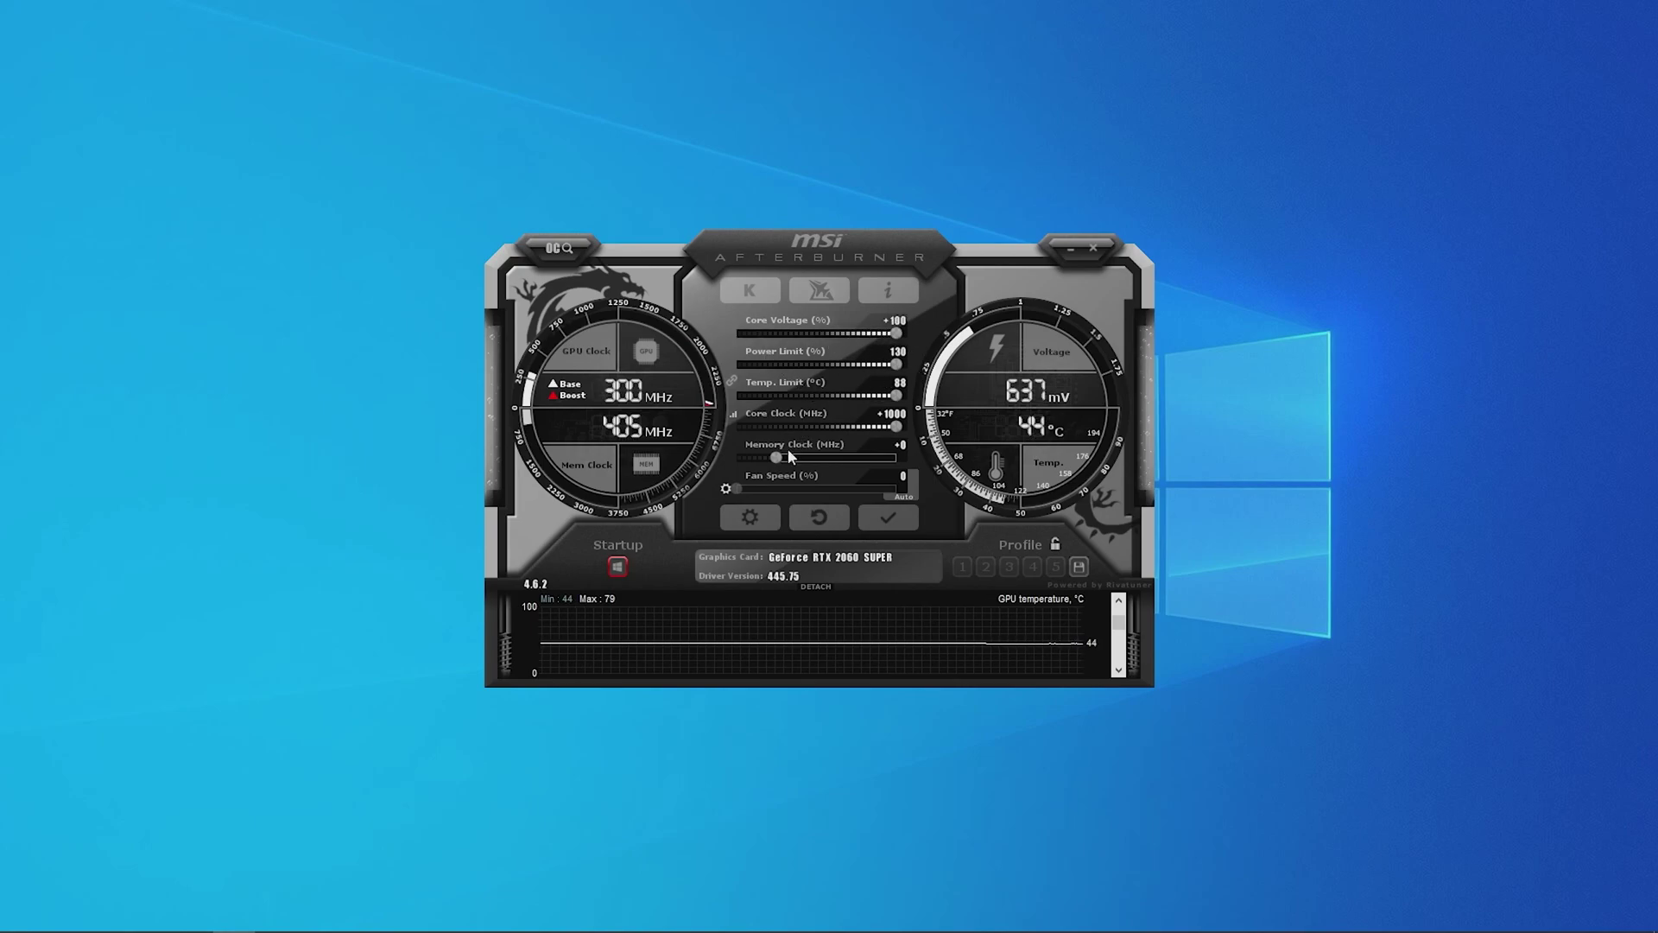
left_click_drag(777, 457, 917, 464)
left_click_drag(736, 489, 906, 498)
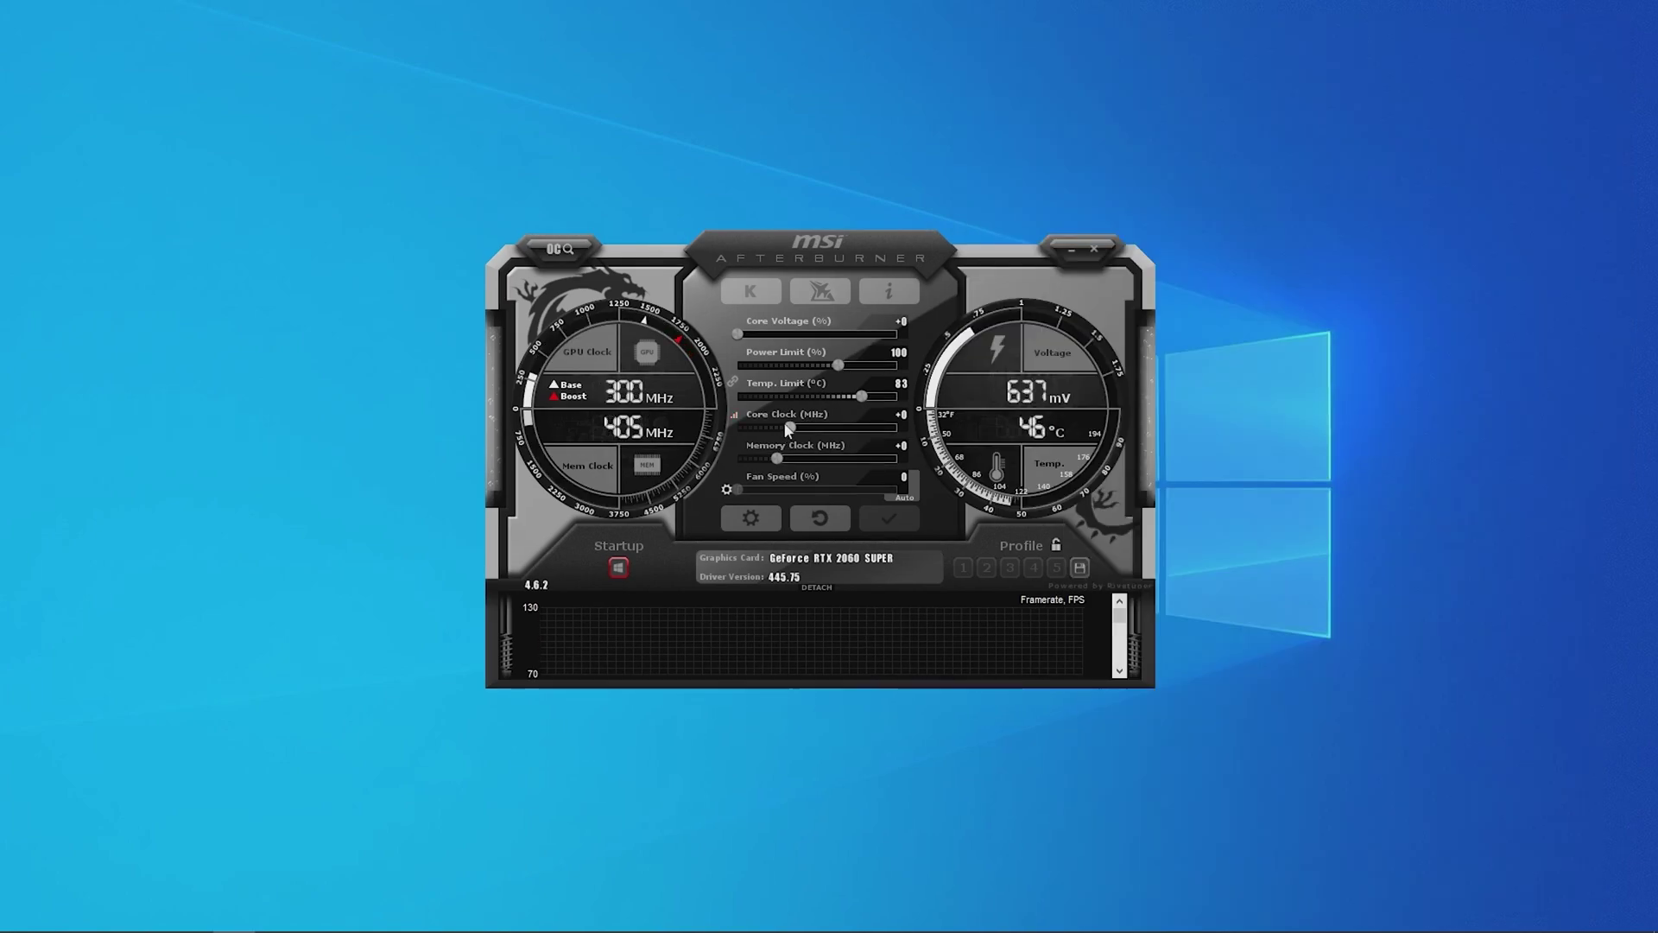
Nudge the core clock offset, then cycle graphs: core clock, GPU temperature, memory, RAM and CPU usage.
left_click_drag(790, 427, 794, 429)
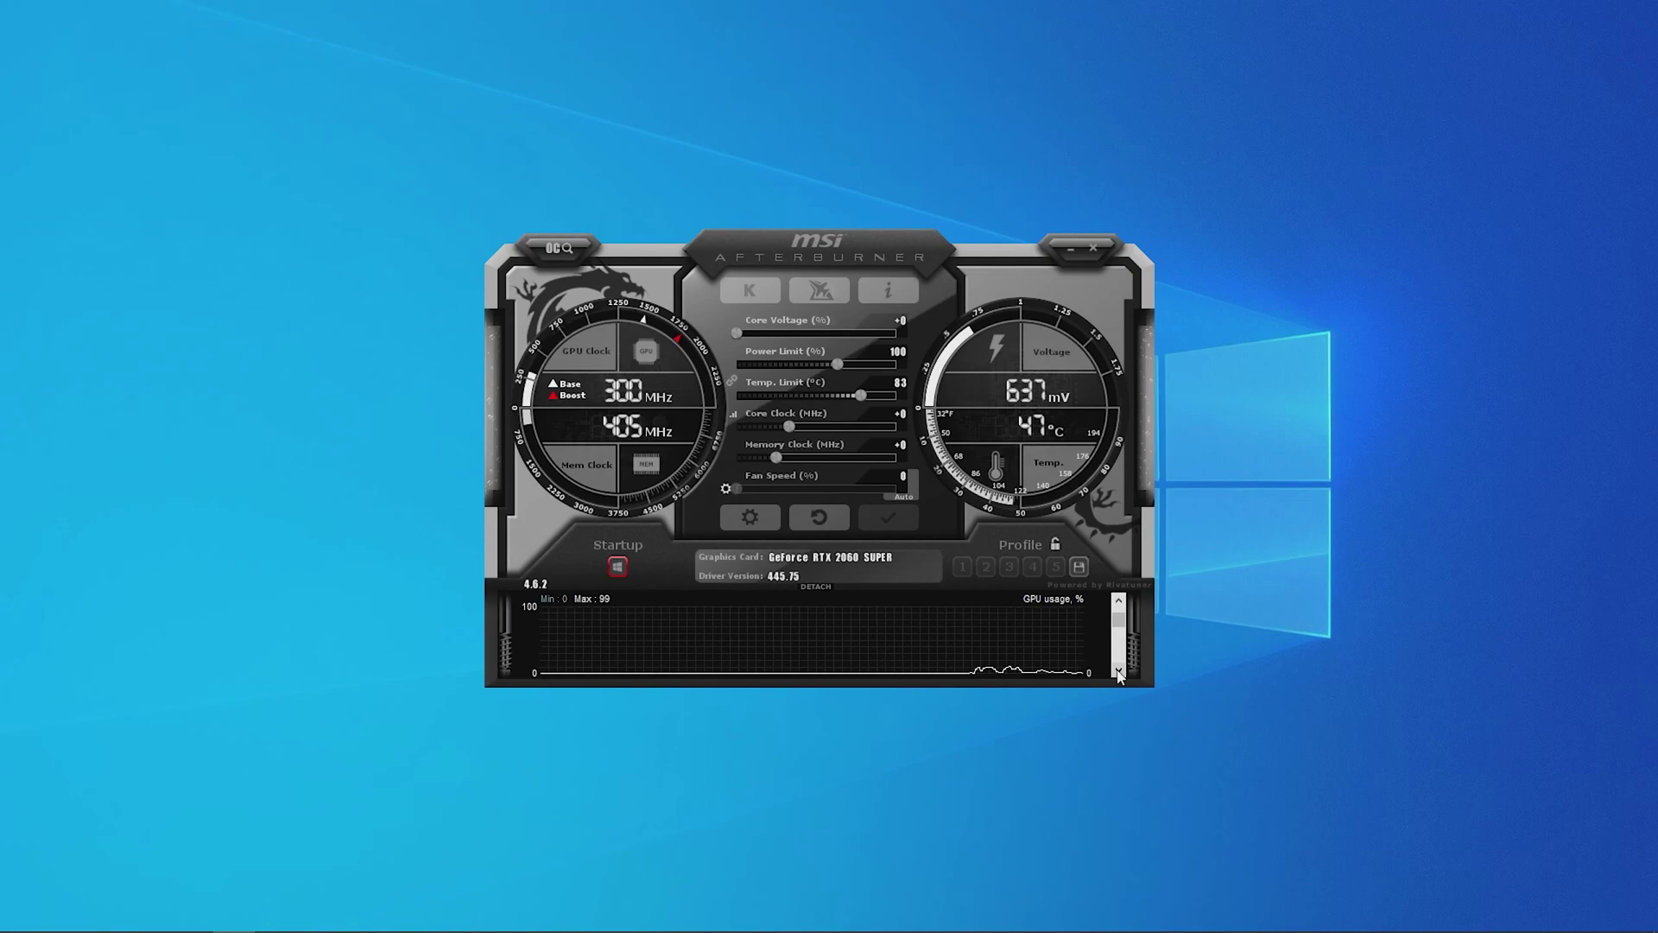
left_click(1118, 672)
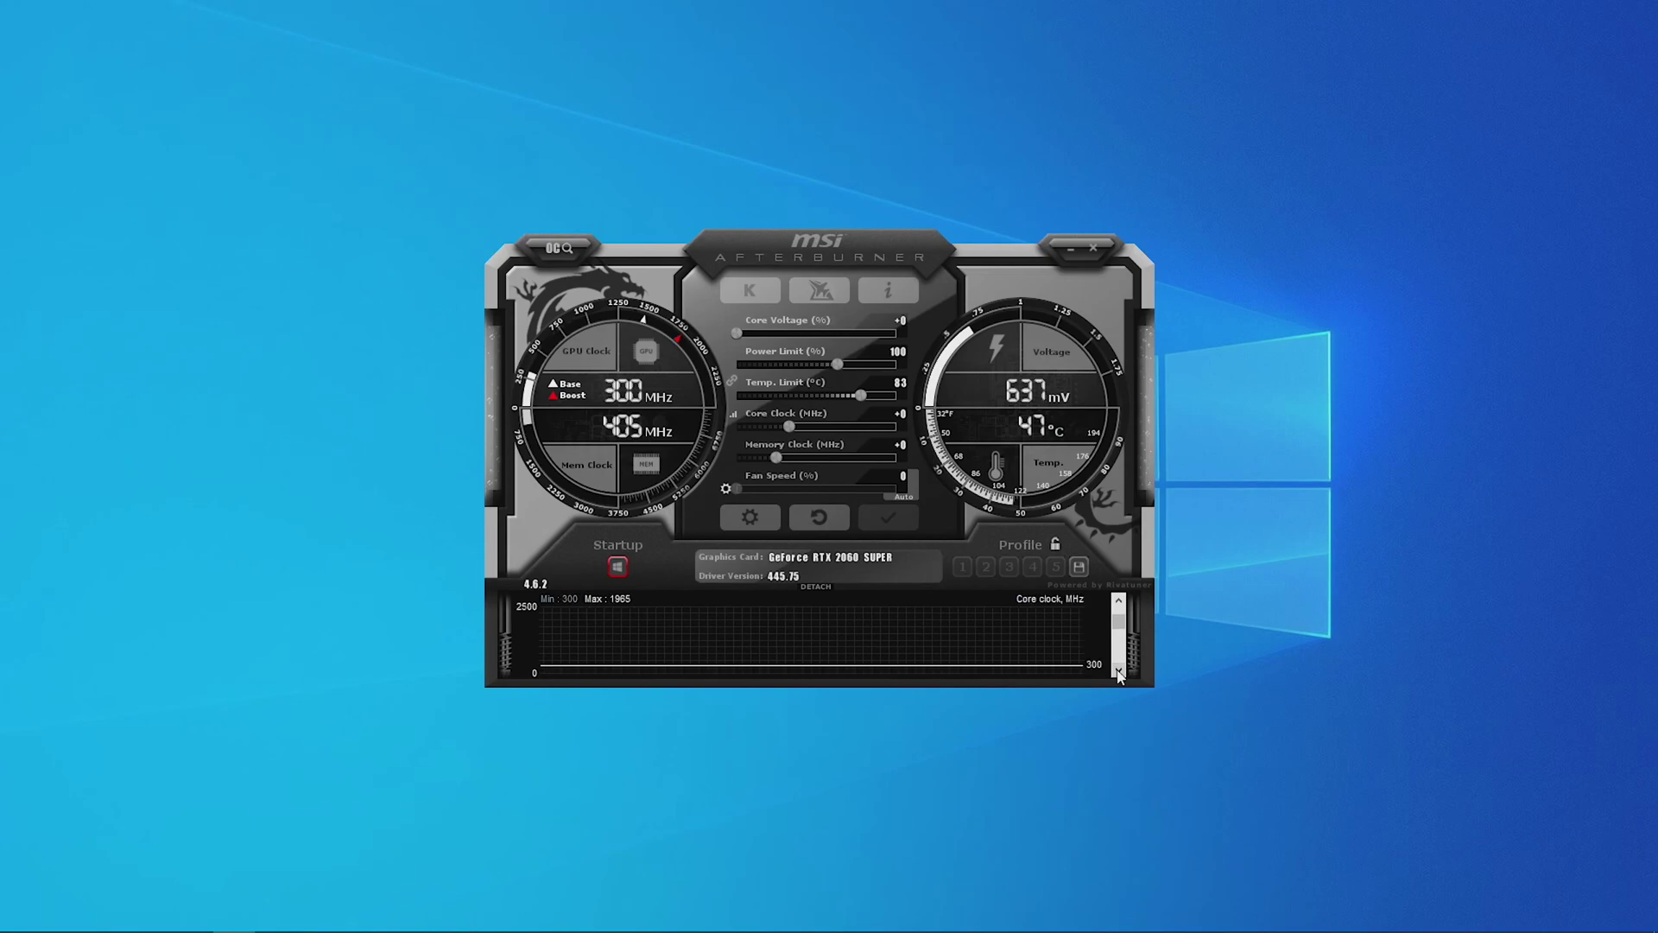
left_click(1119, 672)
left_click(1118, 671)
left_click(1118, 672)
left_click(1118, 671)
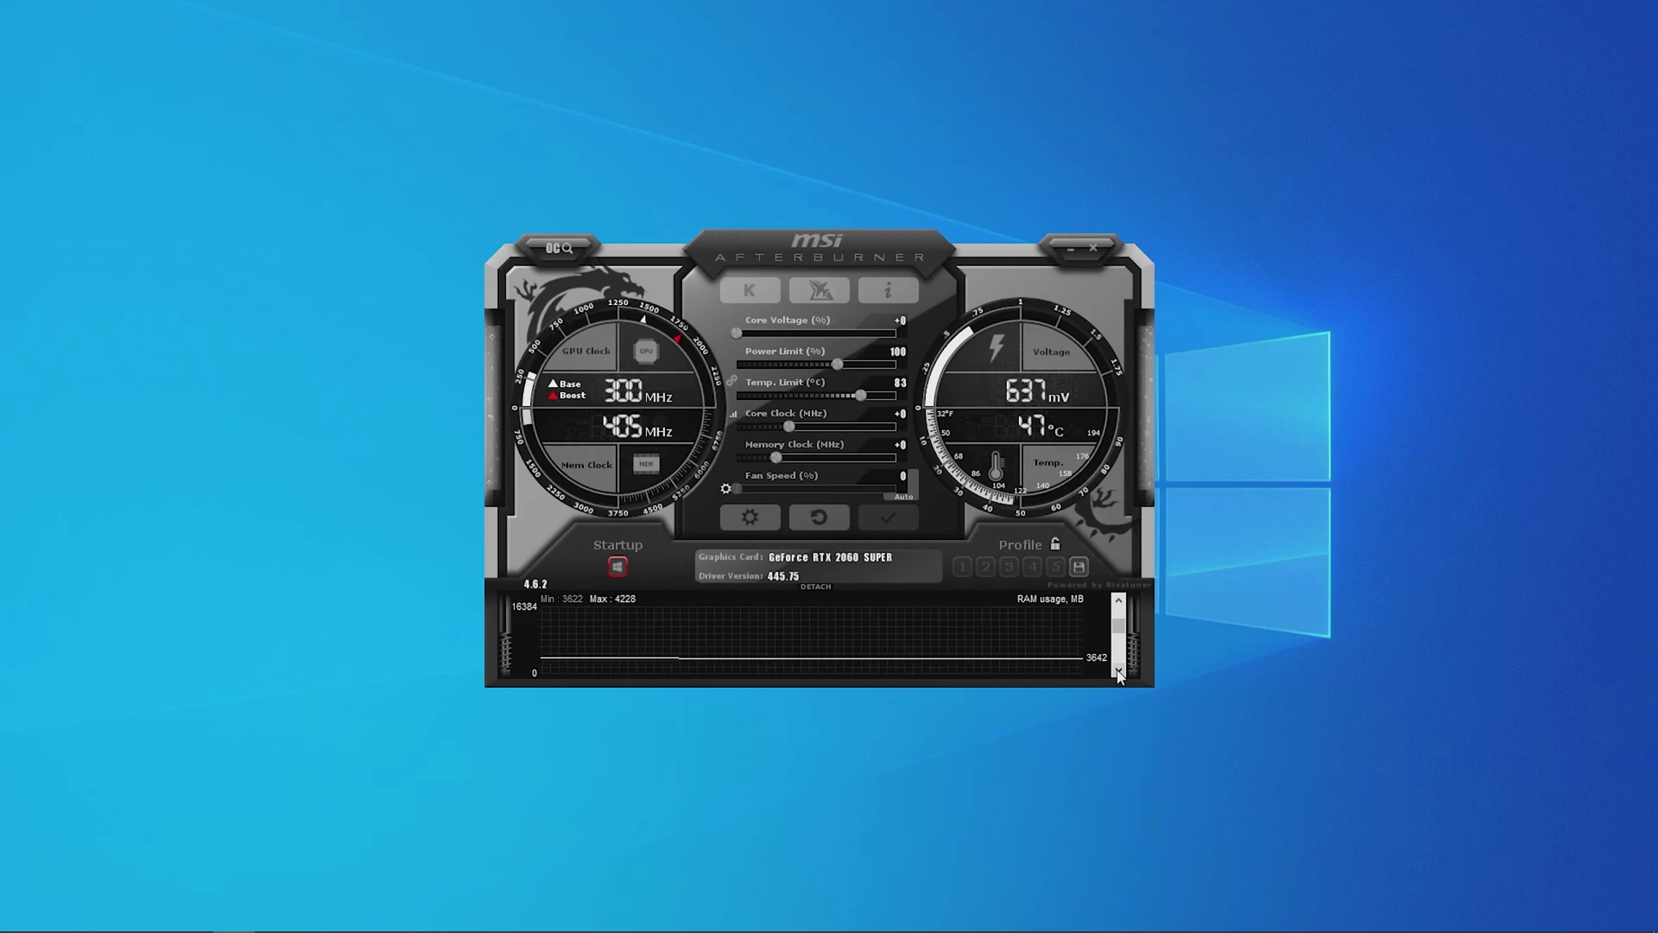
left_click(1118, 672)
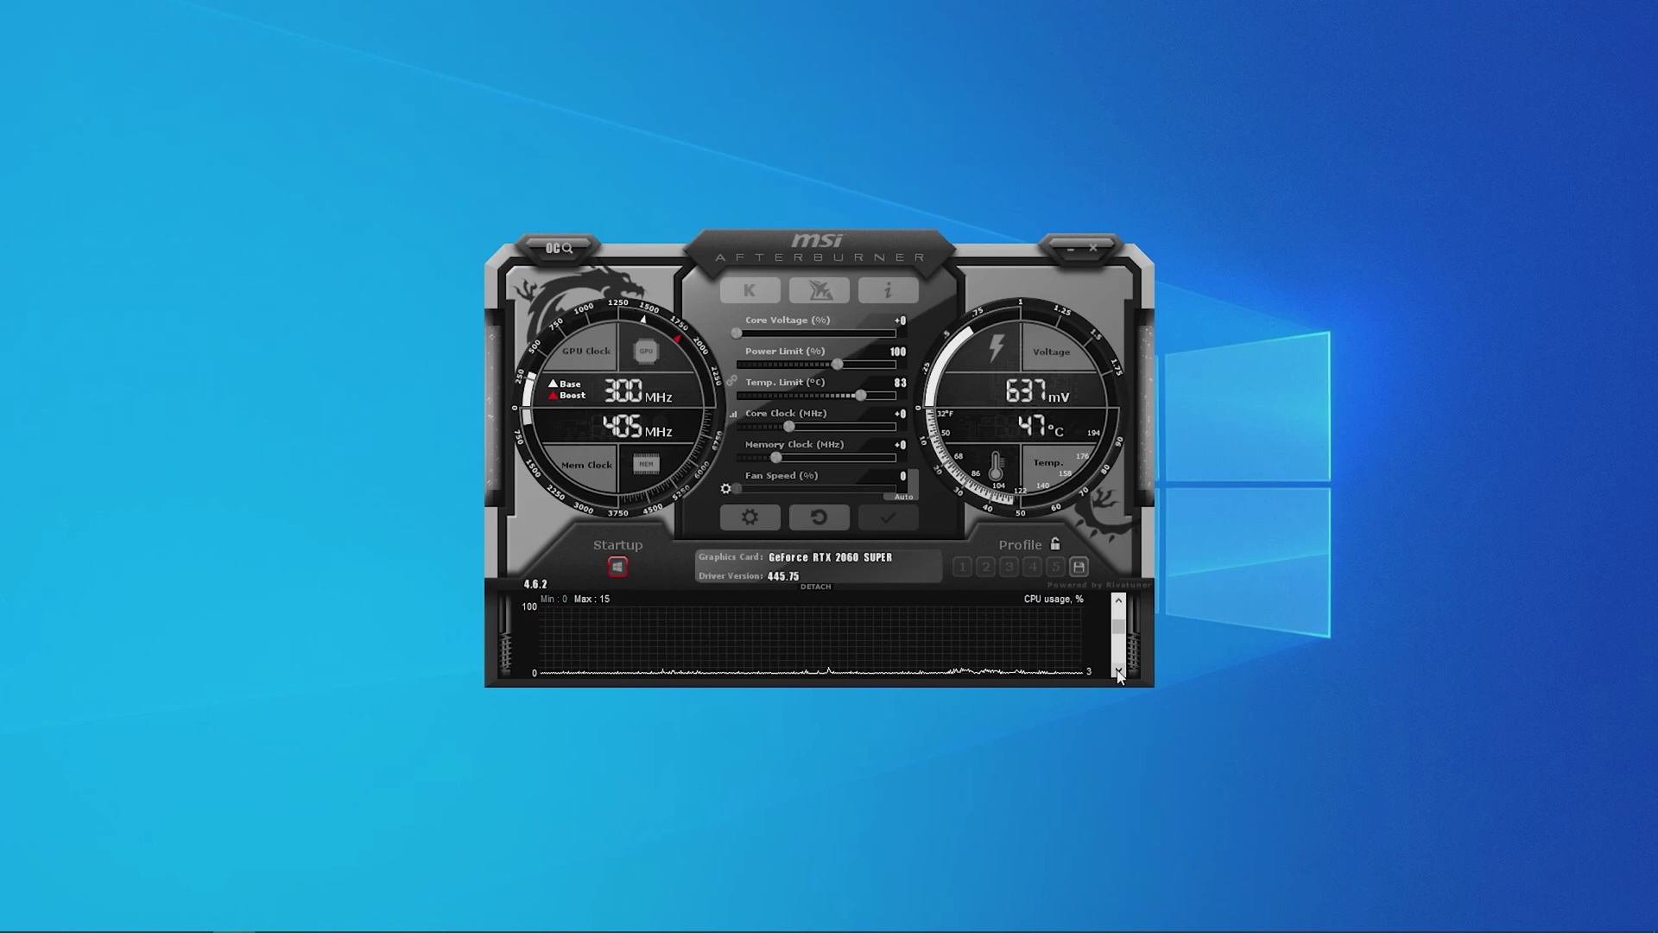
left_click(1118, 672)
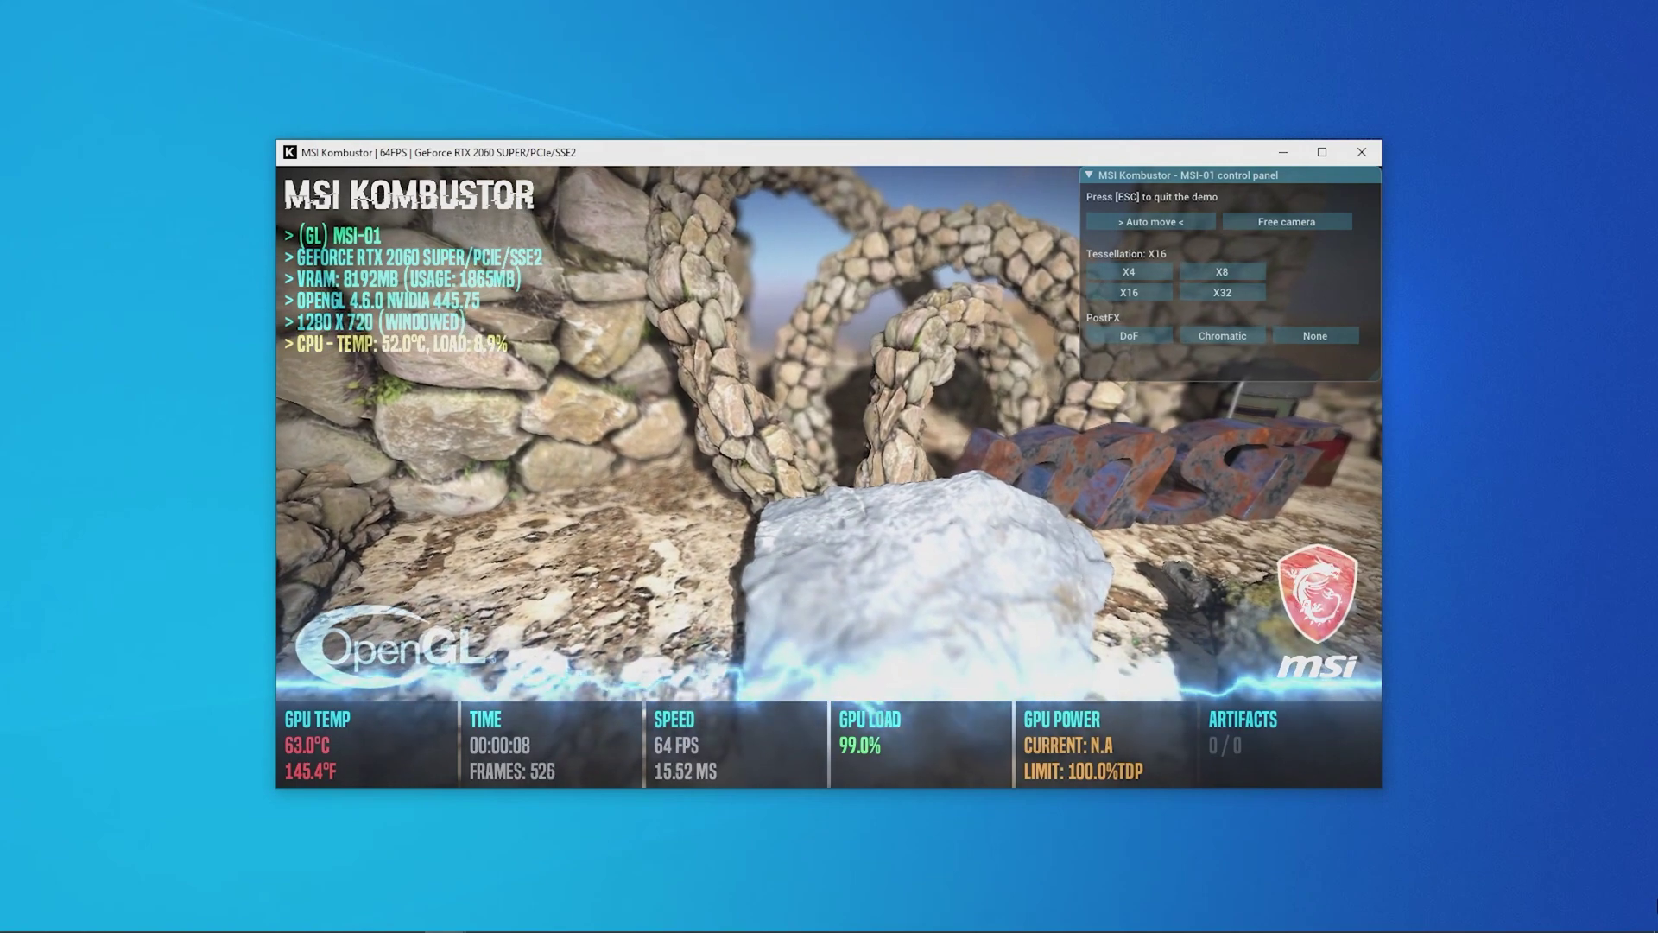
Exit the running Kombustor MSI-01 stress demo, leaving MSI Afterburner on screen.
key("Escape")
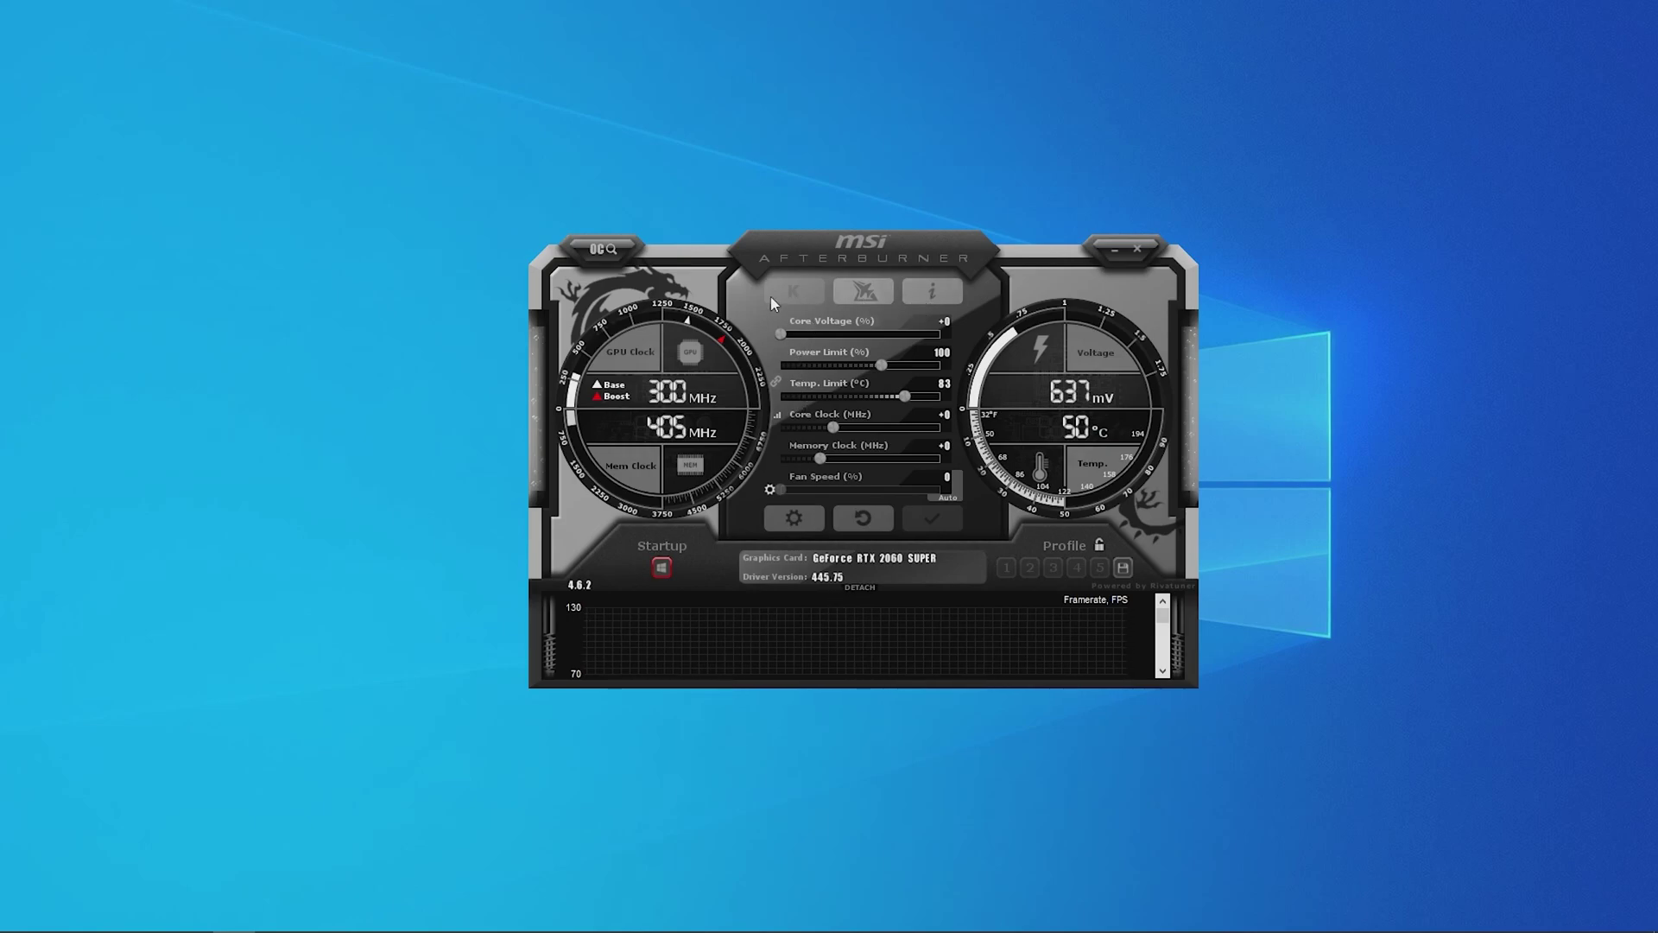
Find the Geeks3D Kombustor page and download MSI Kombustor 4.1.5 64-bit.
mouse_move(798, 296)
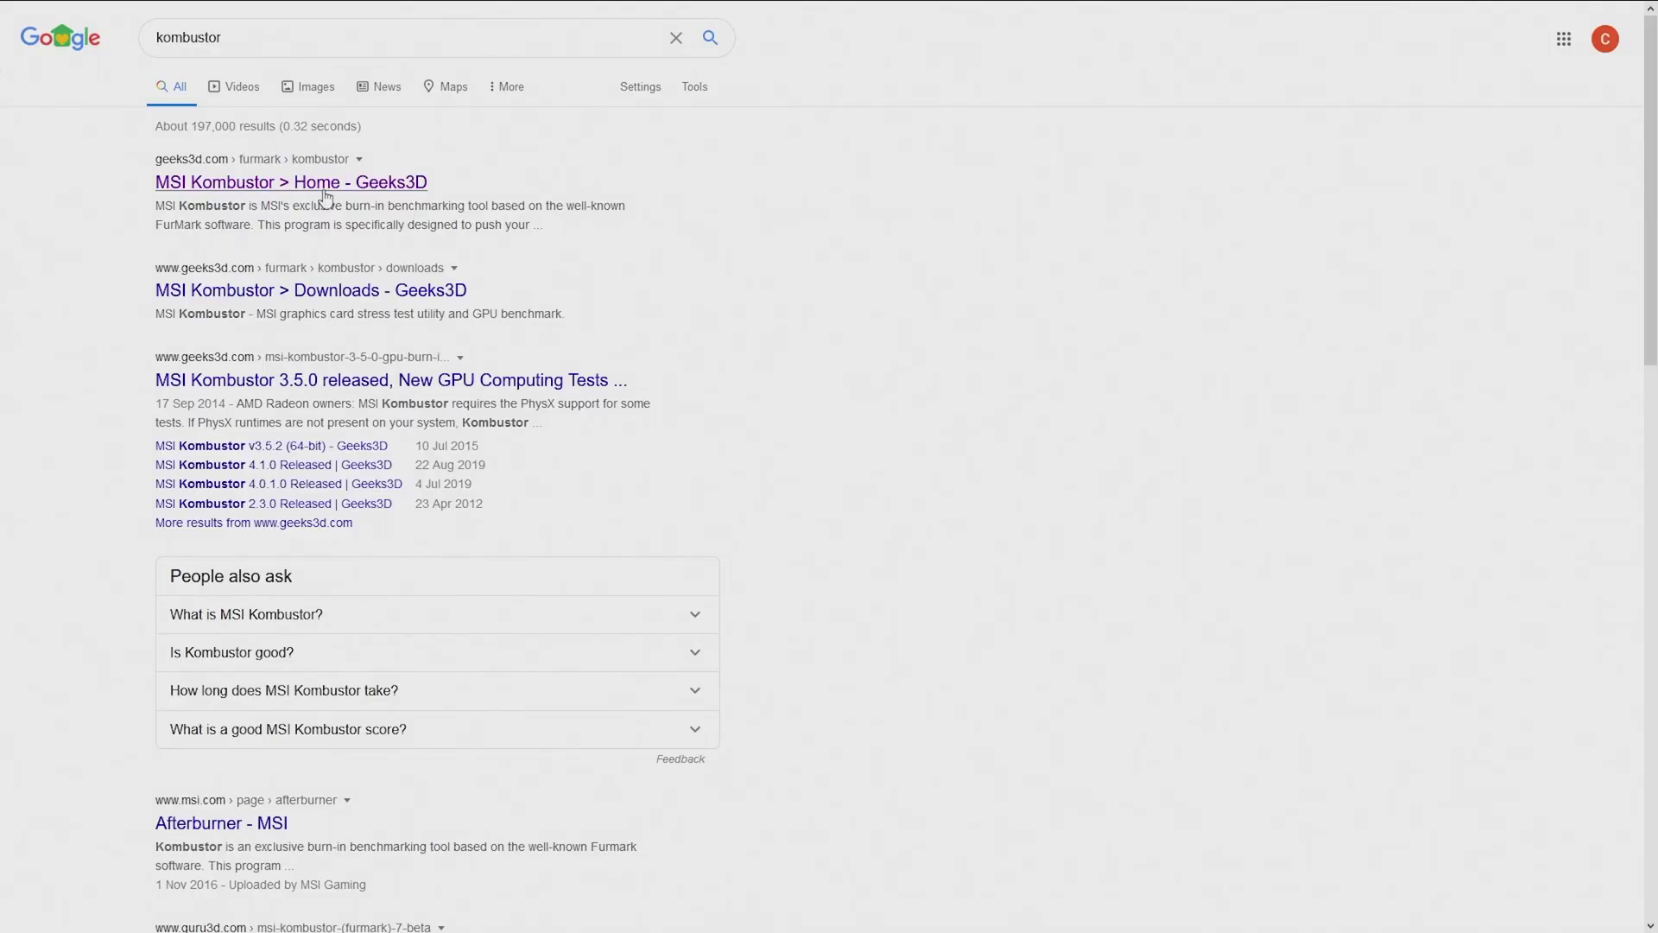
left_click(299, 177)
left_click(827, 646)
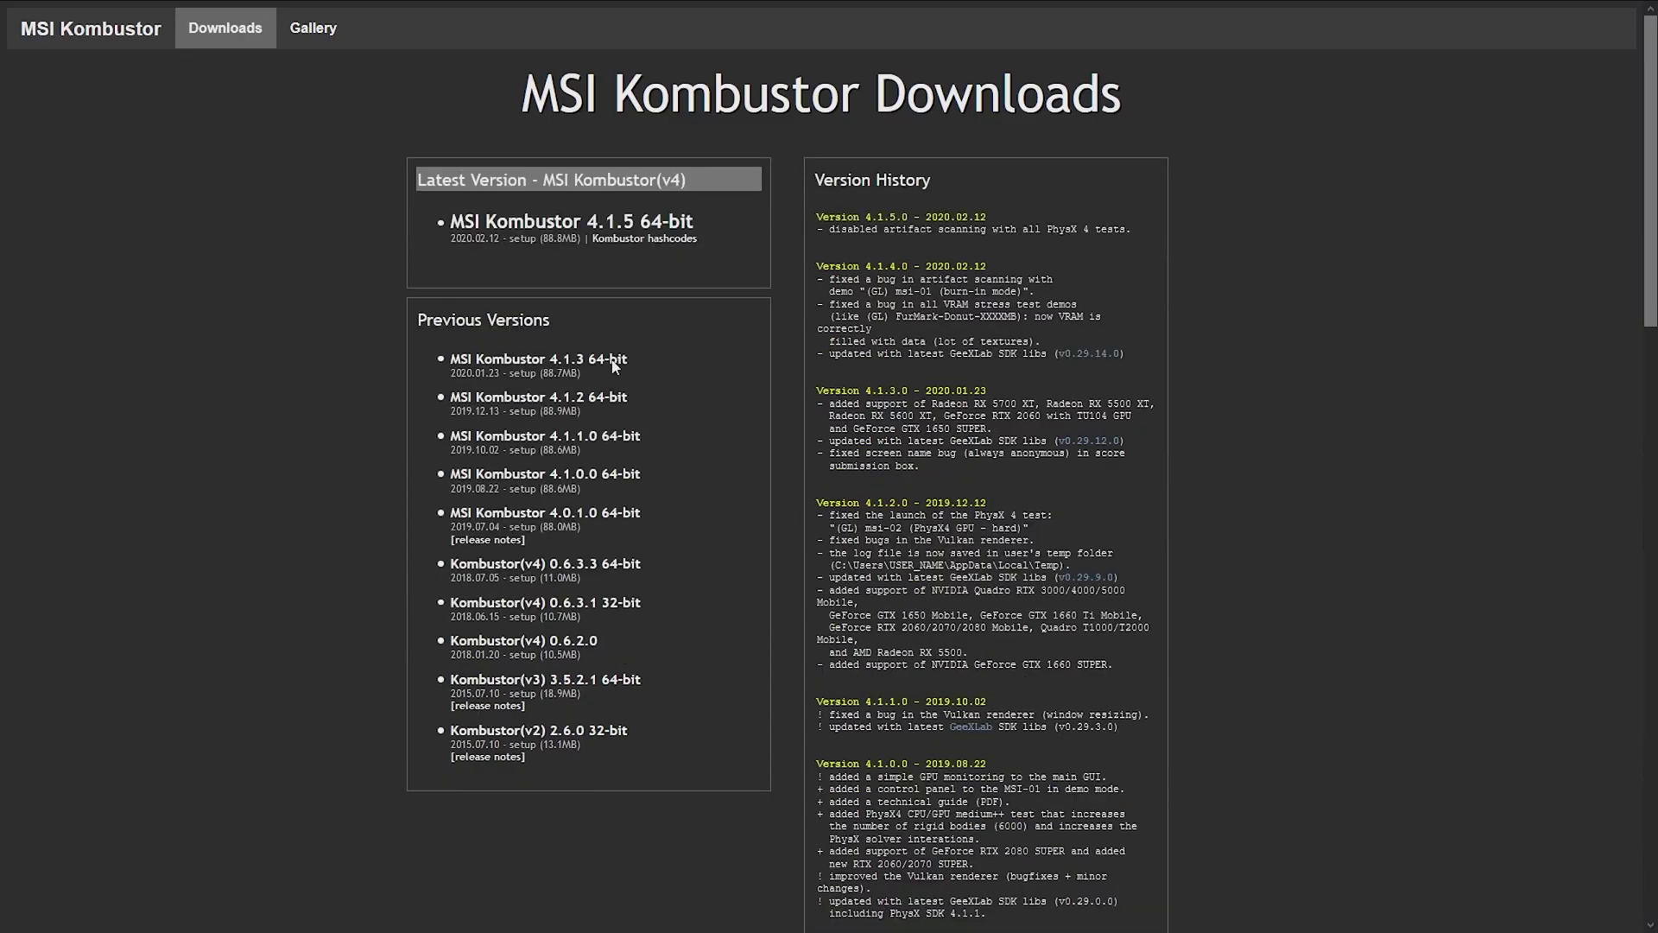
left_click(571, 233)
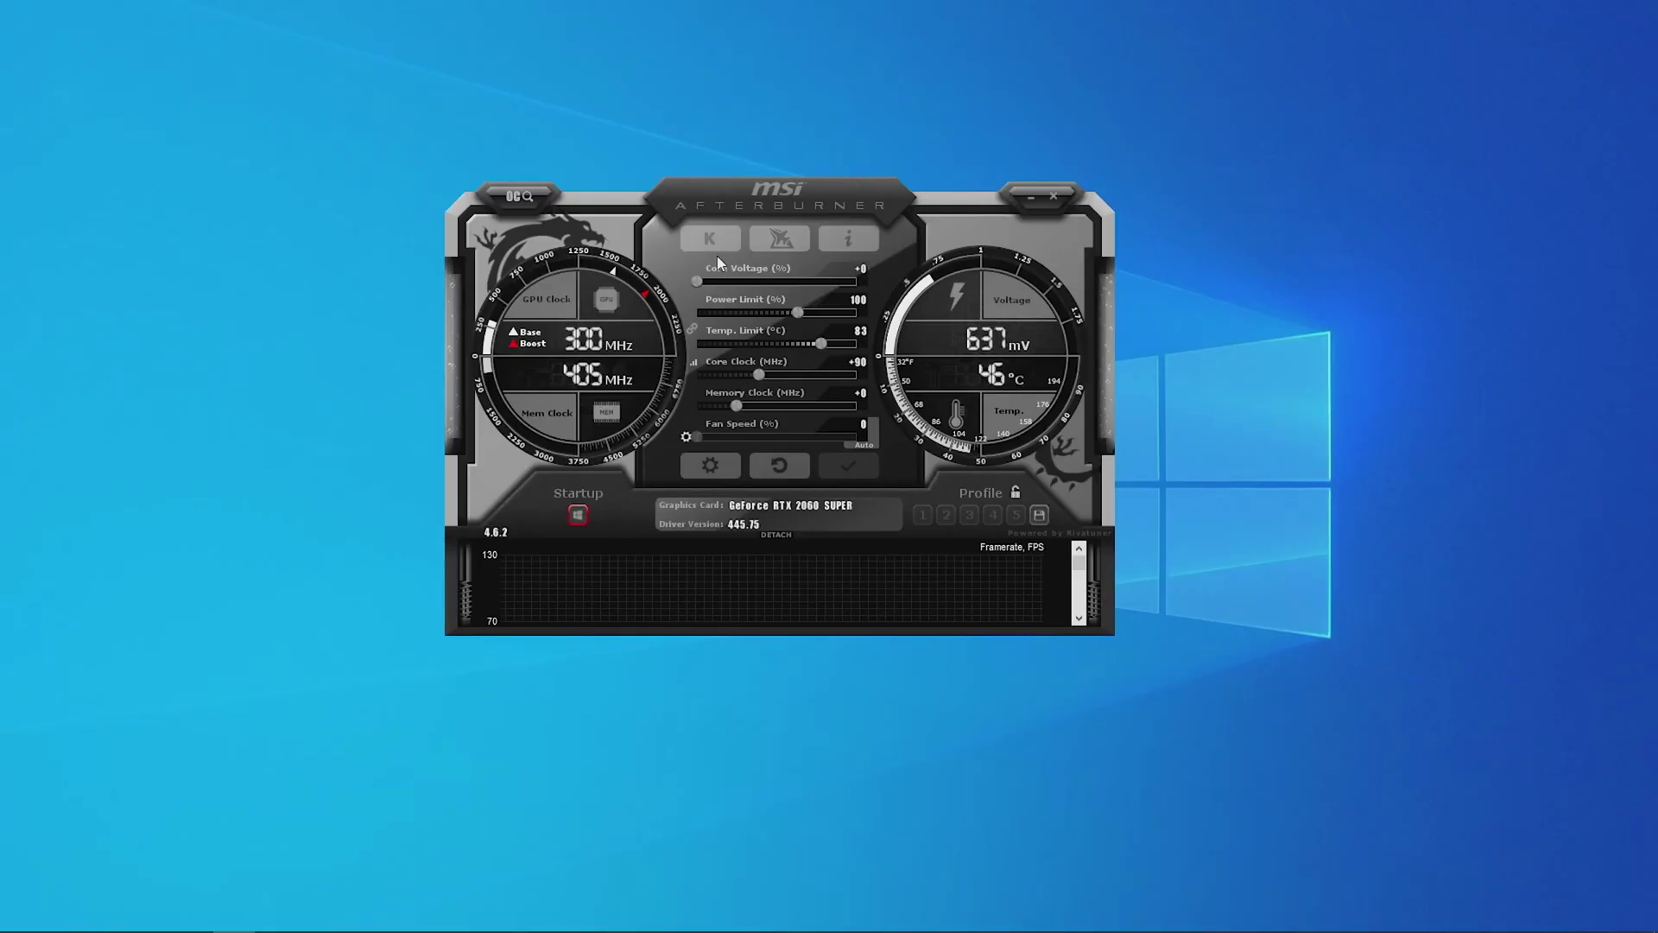
Launch Kombustor from Afterburner and start the BENCHMARK Preset:1080 stress test.
left_click(712, 240)
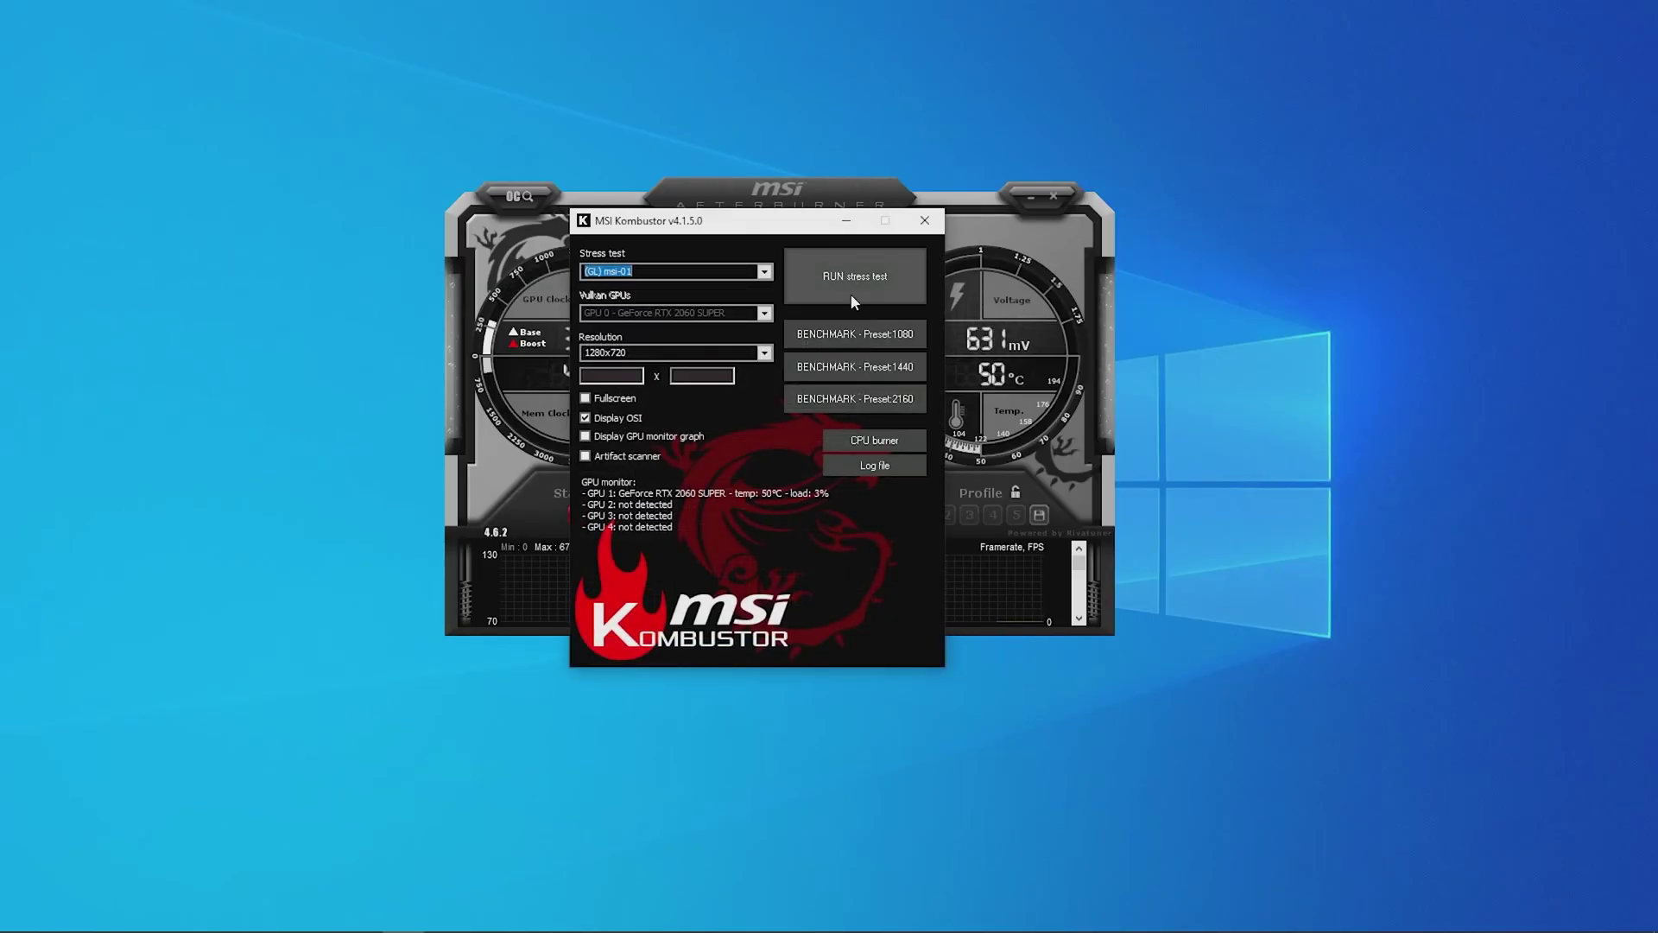
left_click(861, 332)
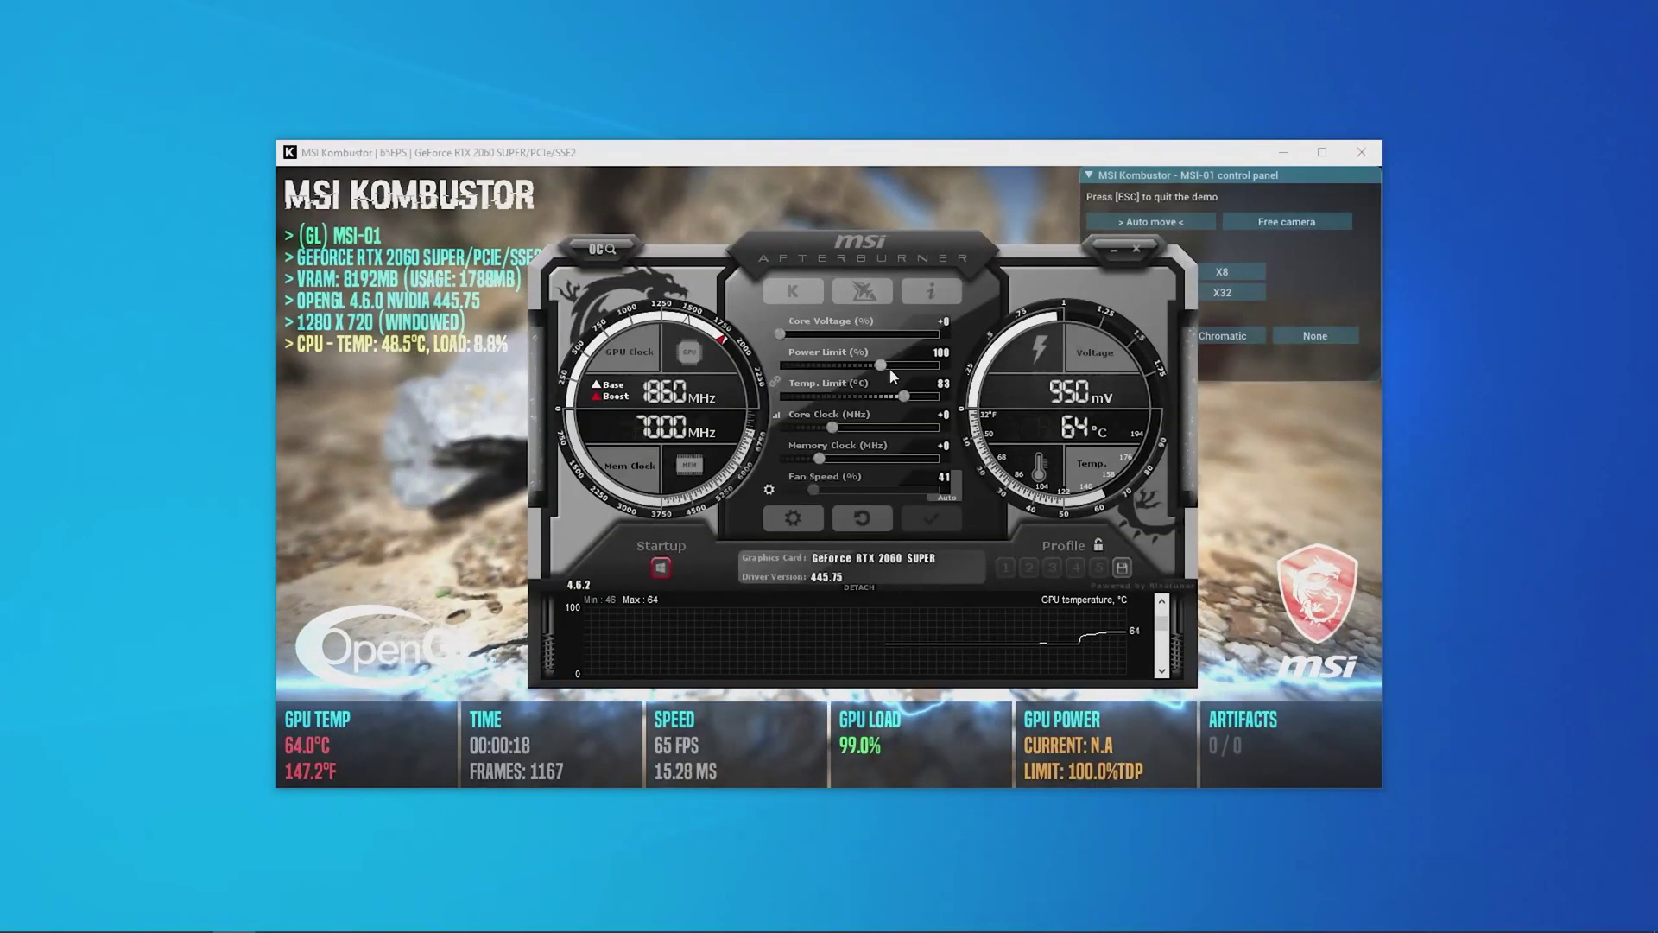
Raise the power limit to 130% with the temperature limit at 88 °C, and apply it.
left_click_drag(880, 365, 939, 366)
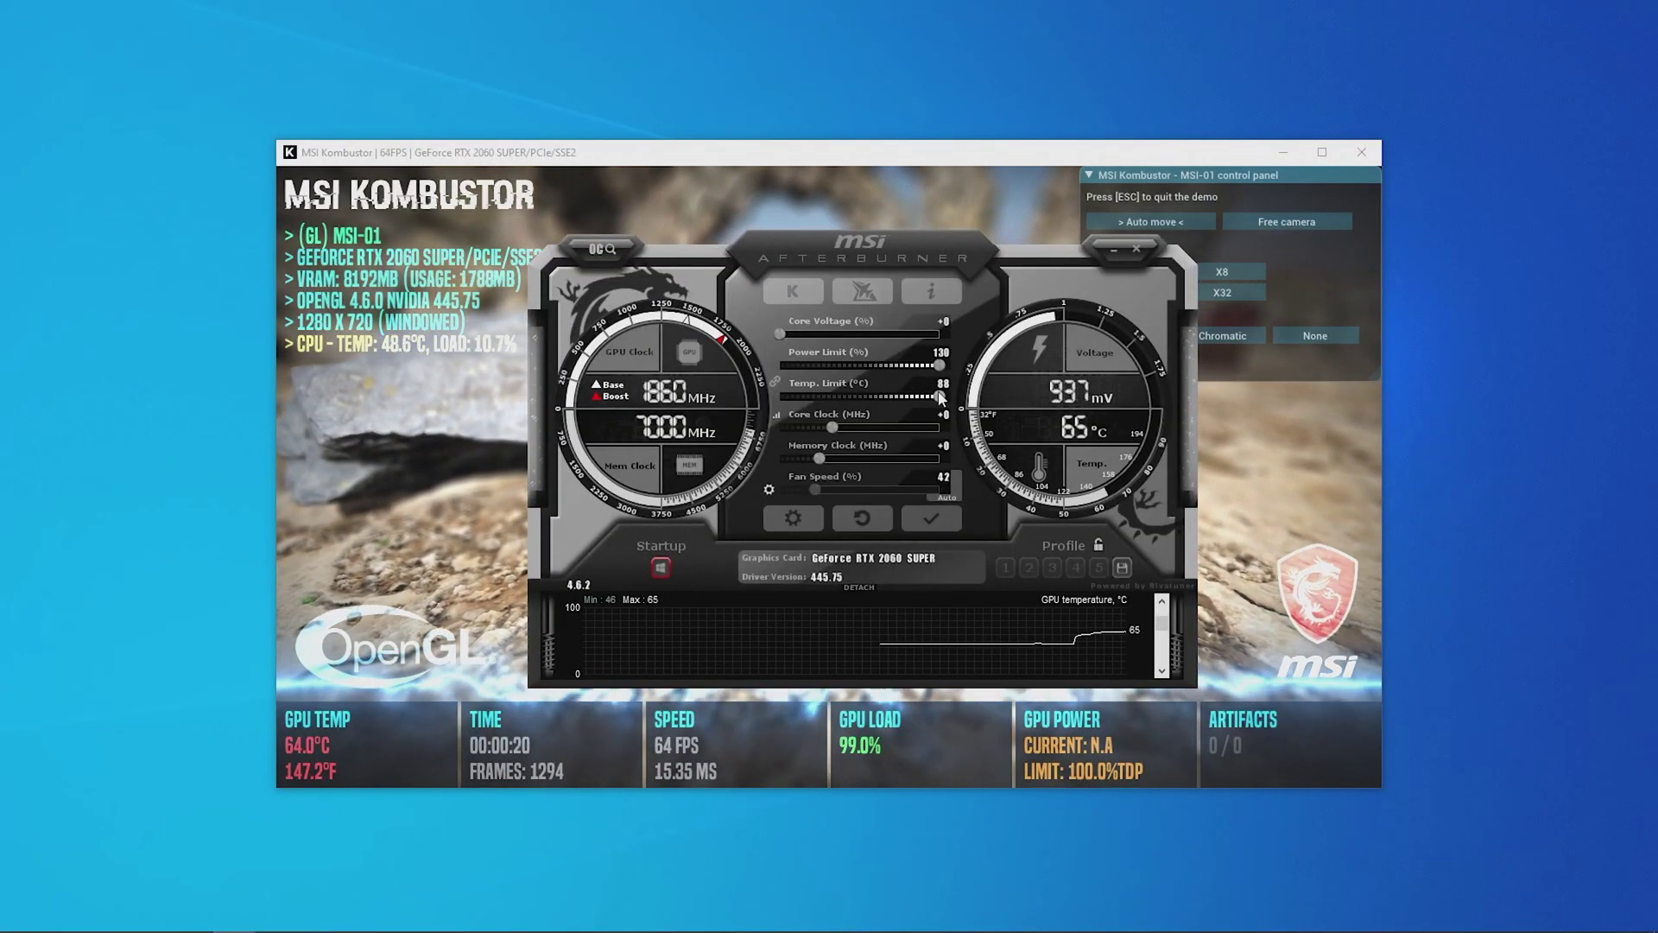
left_click(933, 516)
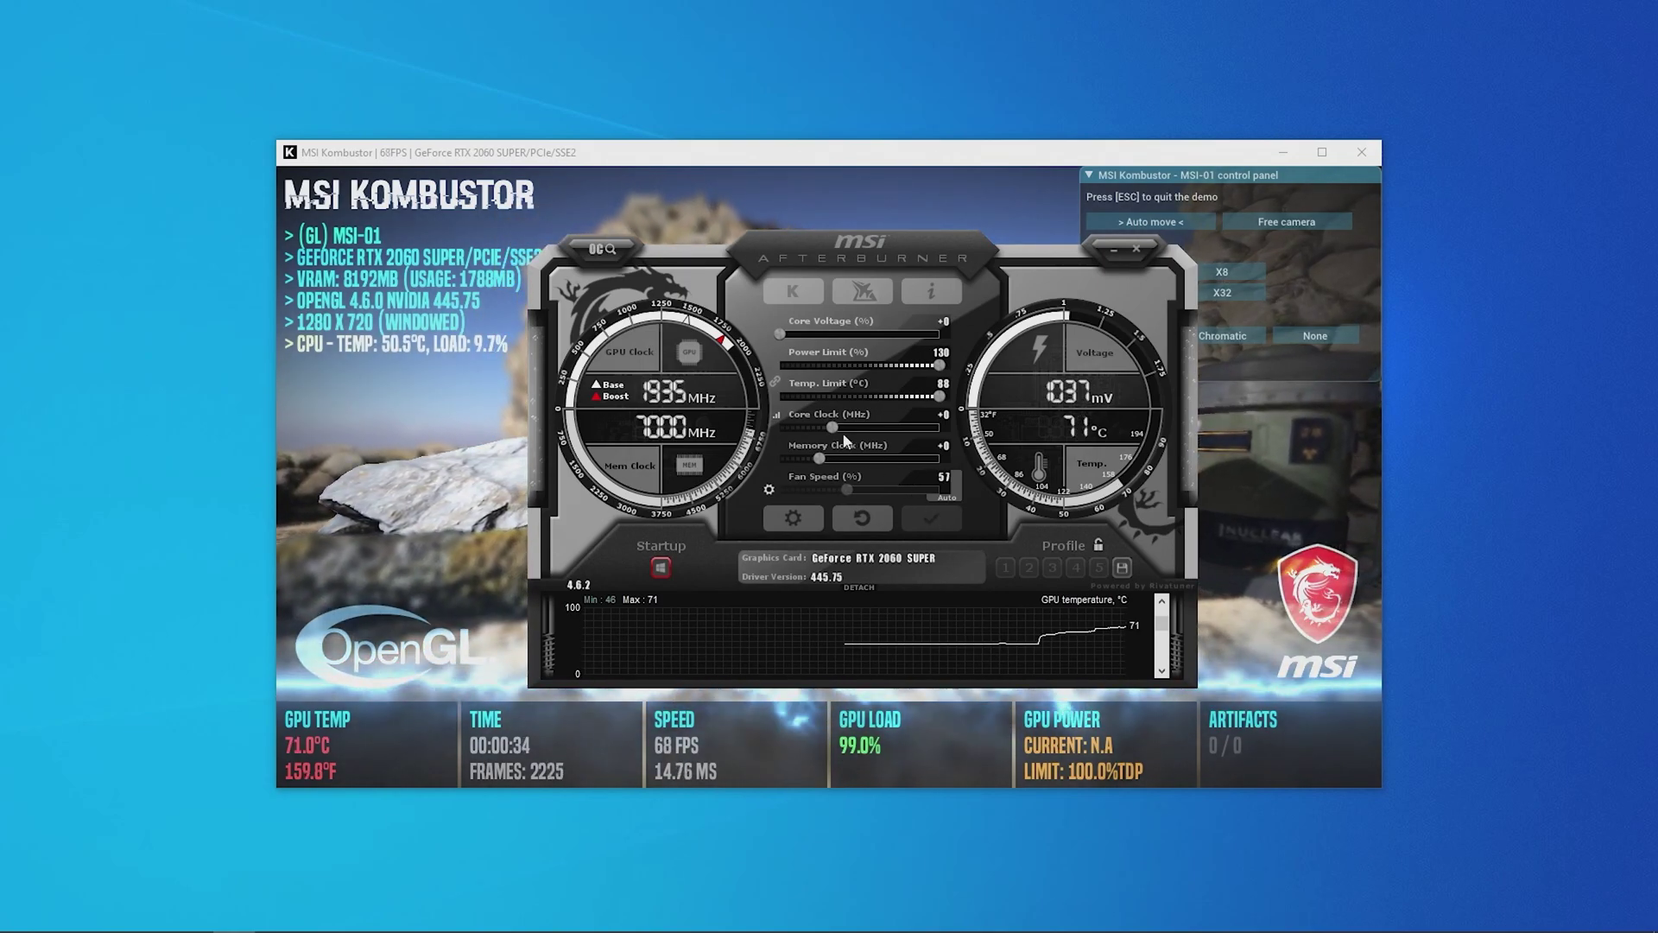
Step the core clock offset up through +25, +50, +74 and +98 to +115, applying along the way.
left_click_drag(832, 427, 837, 430)
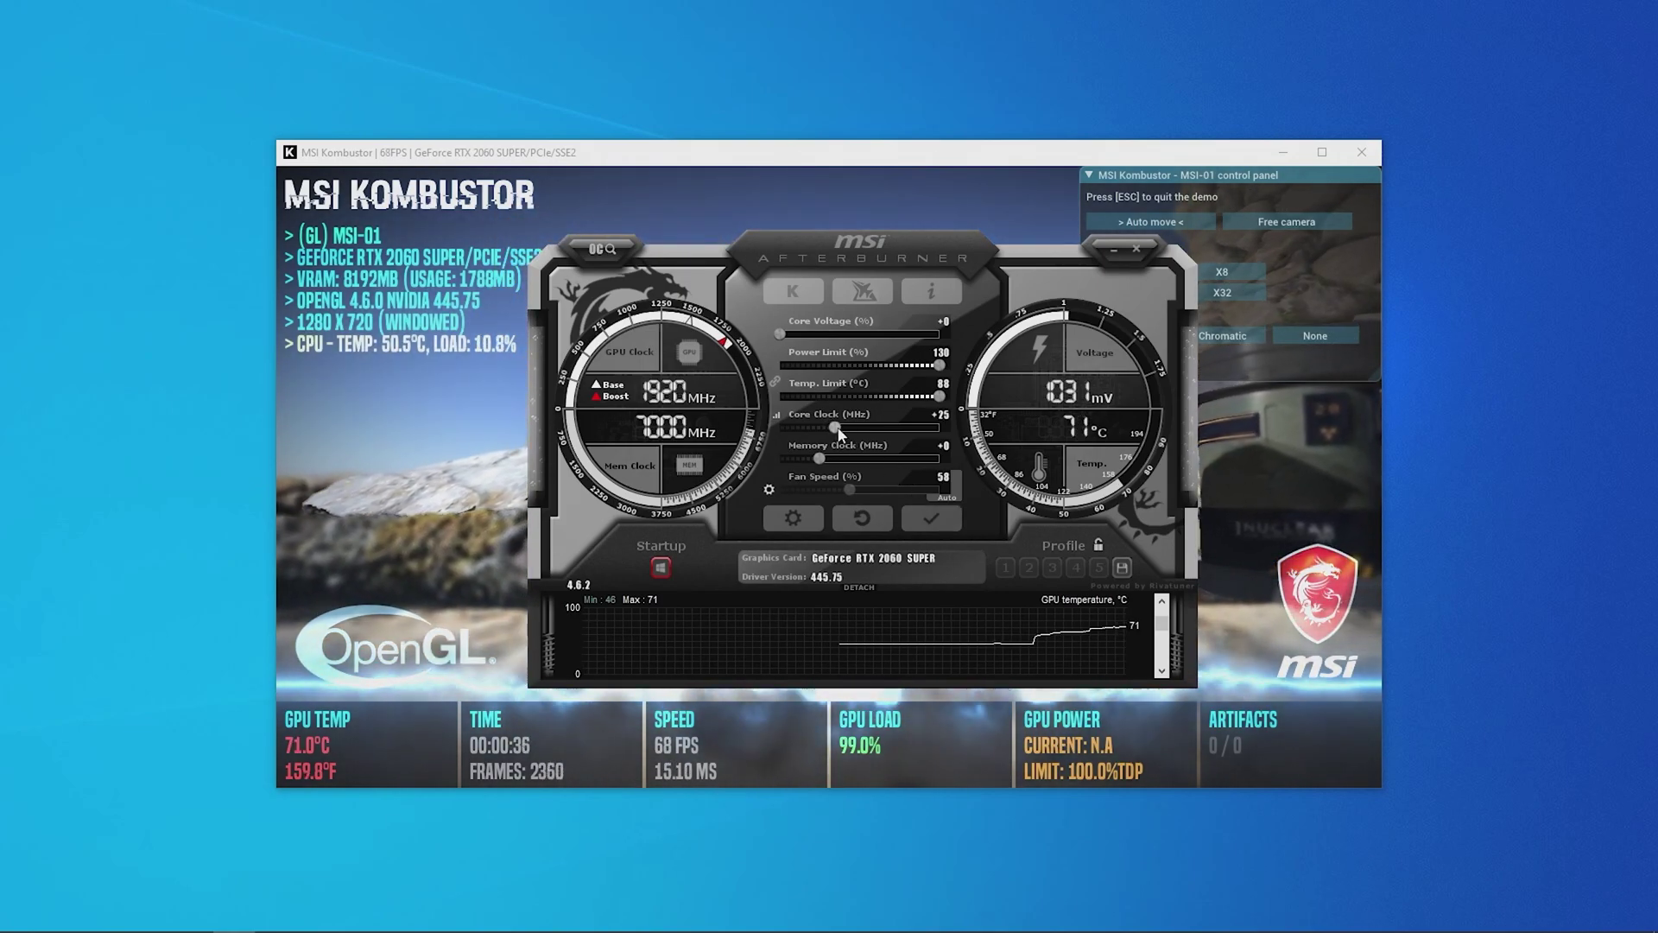
left_click(935, 513)
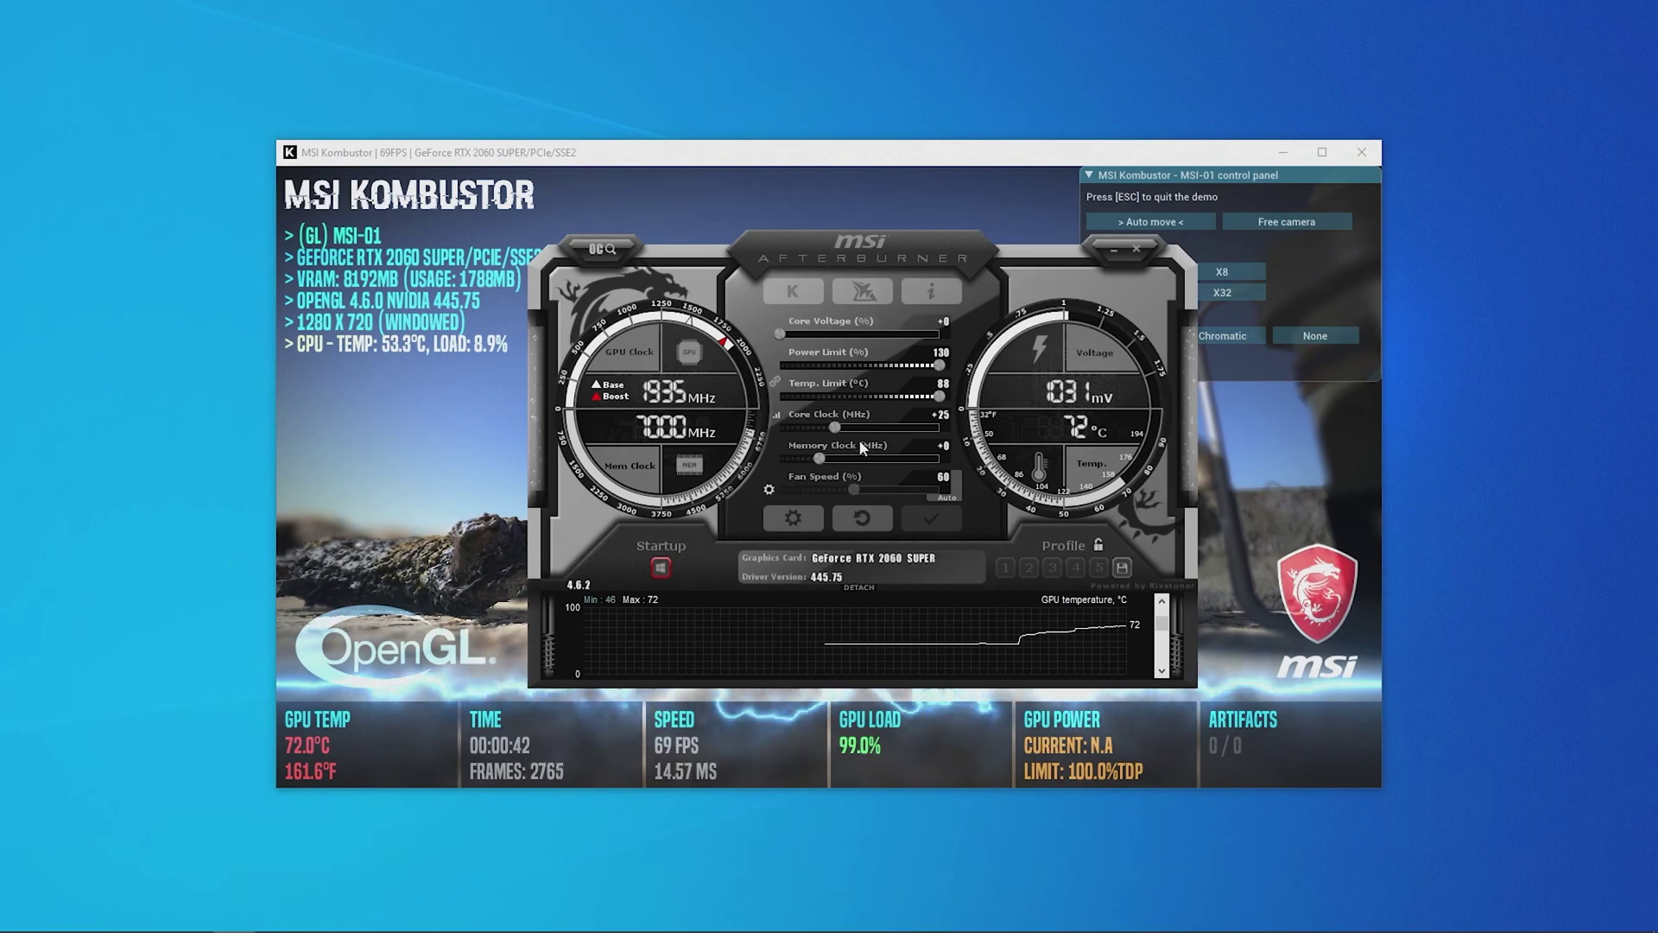
left_click_drag(839, 431, 844, 429)
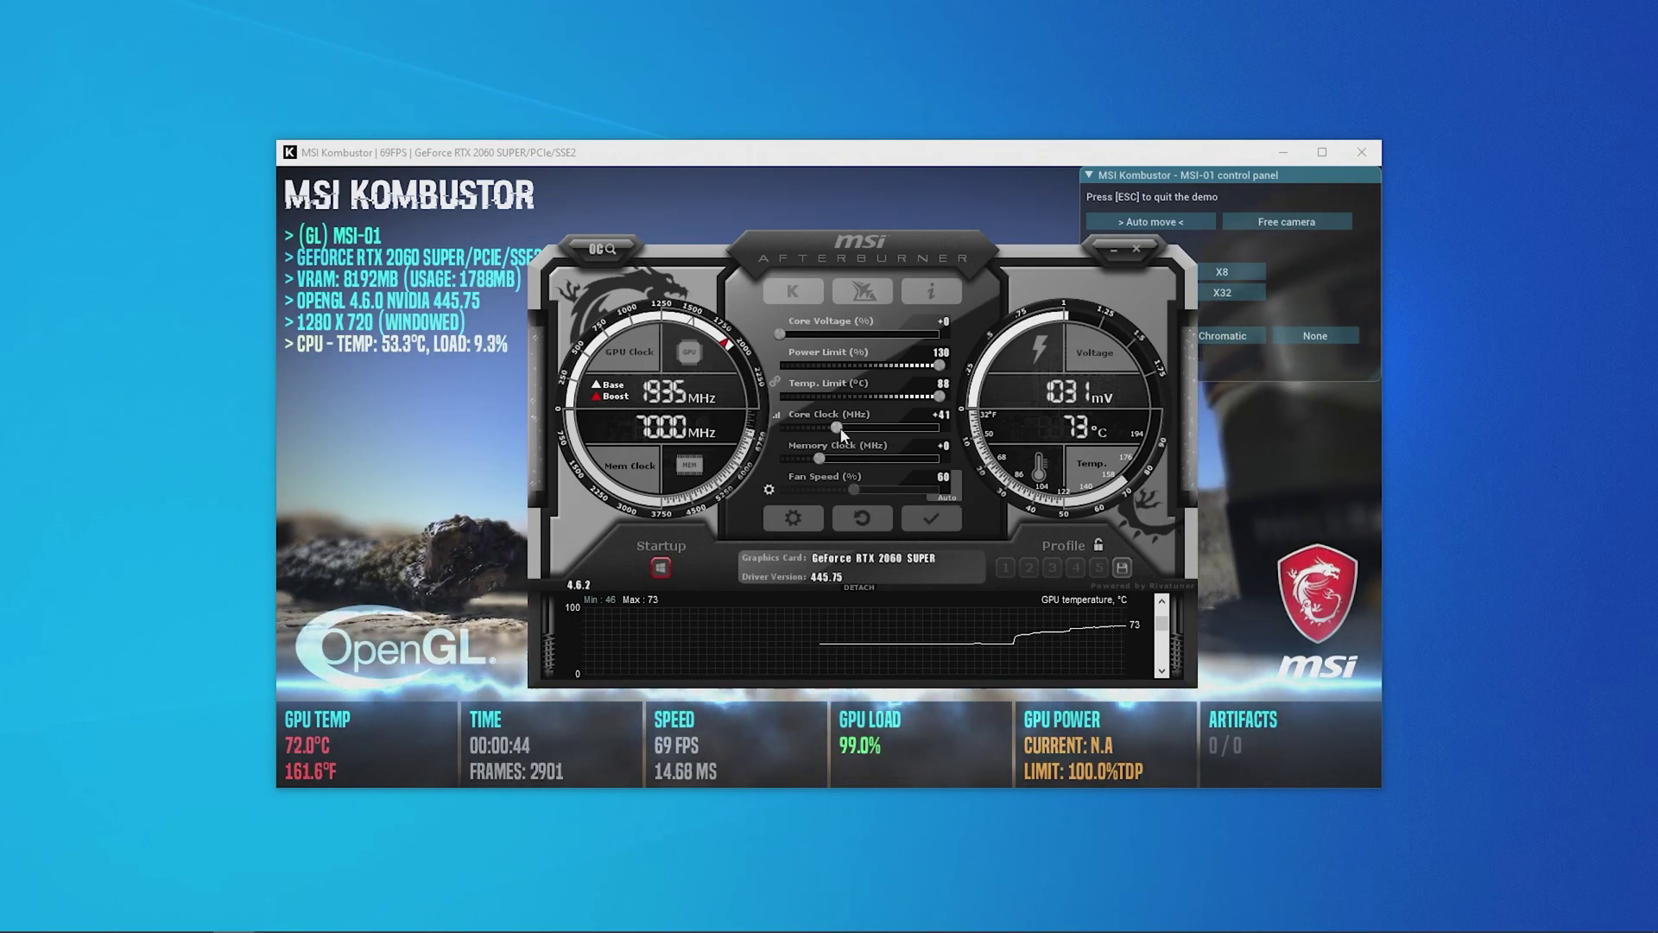
left_click(929, 518)
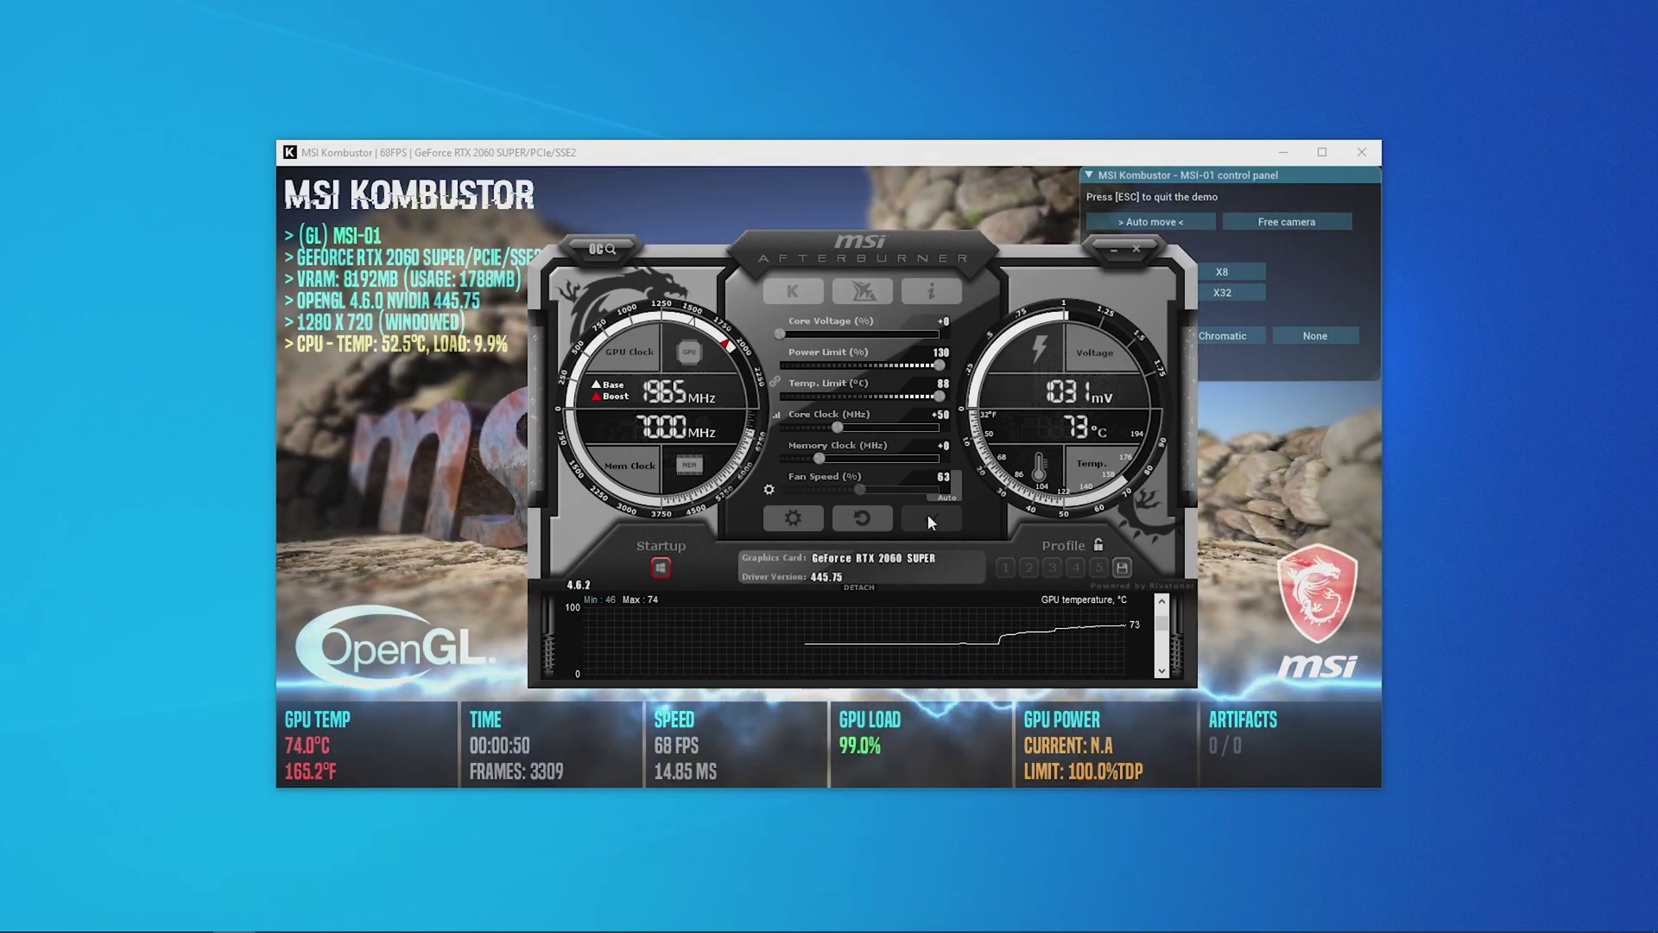
left_click_drag(820, 427, 842, 429)
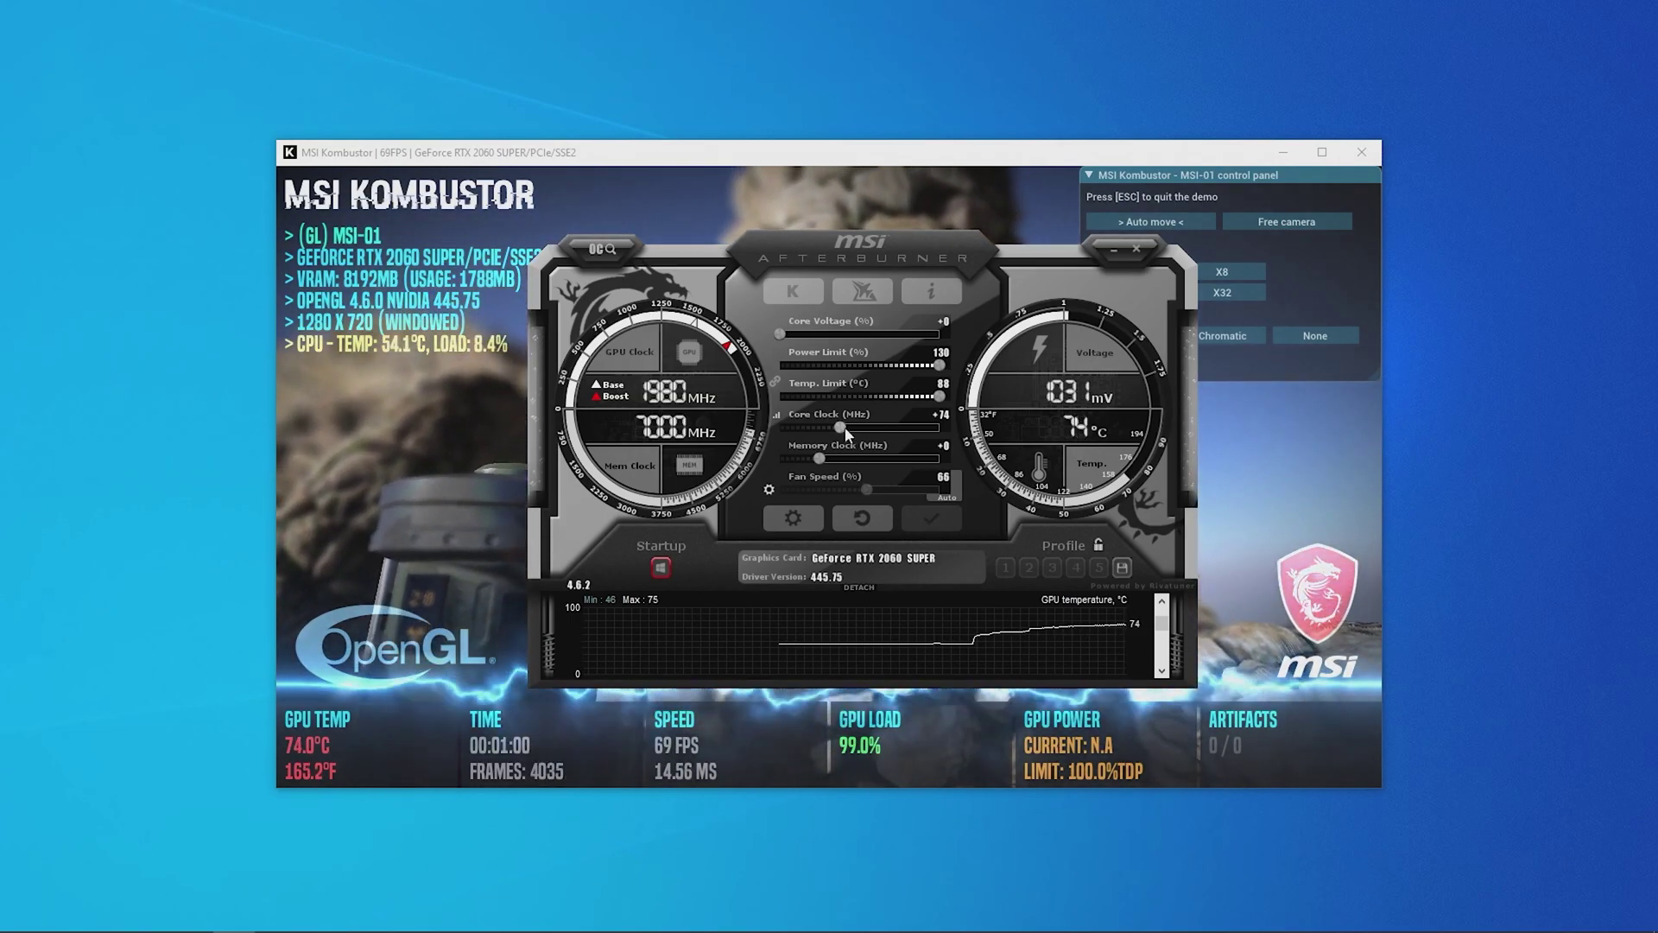
left_click_drag(844, 427, 847, 427)
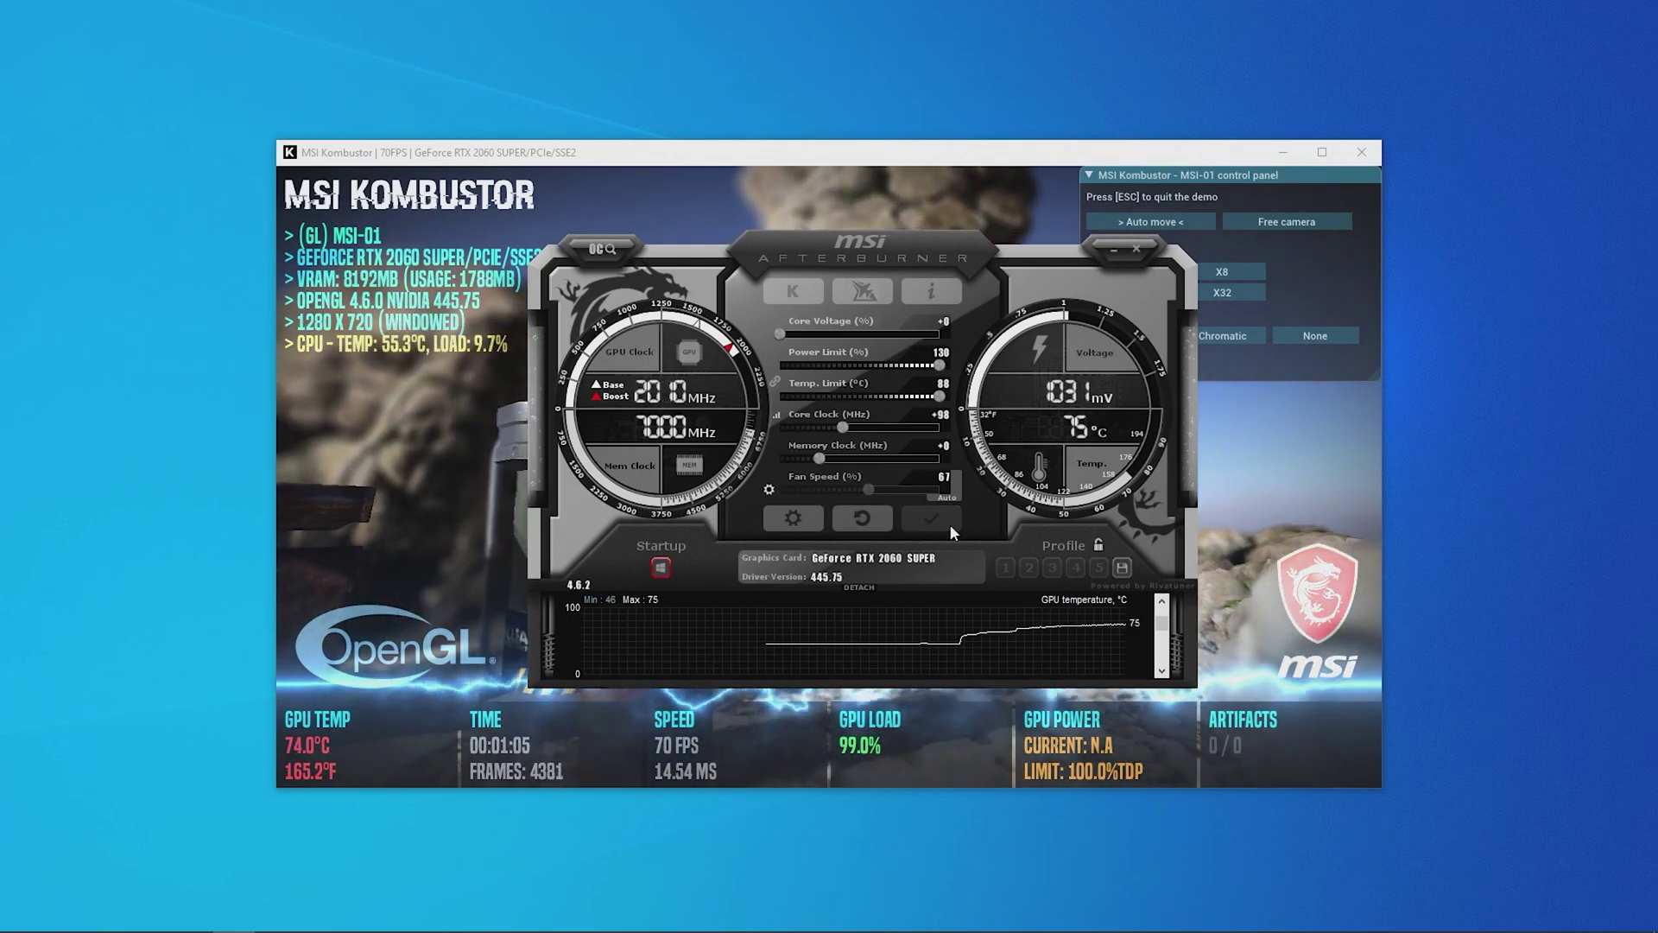
left_click_drag(843, 427, 849, 426)
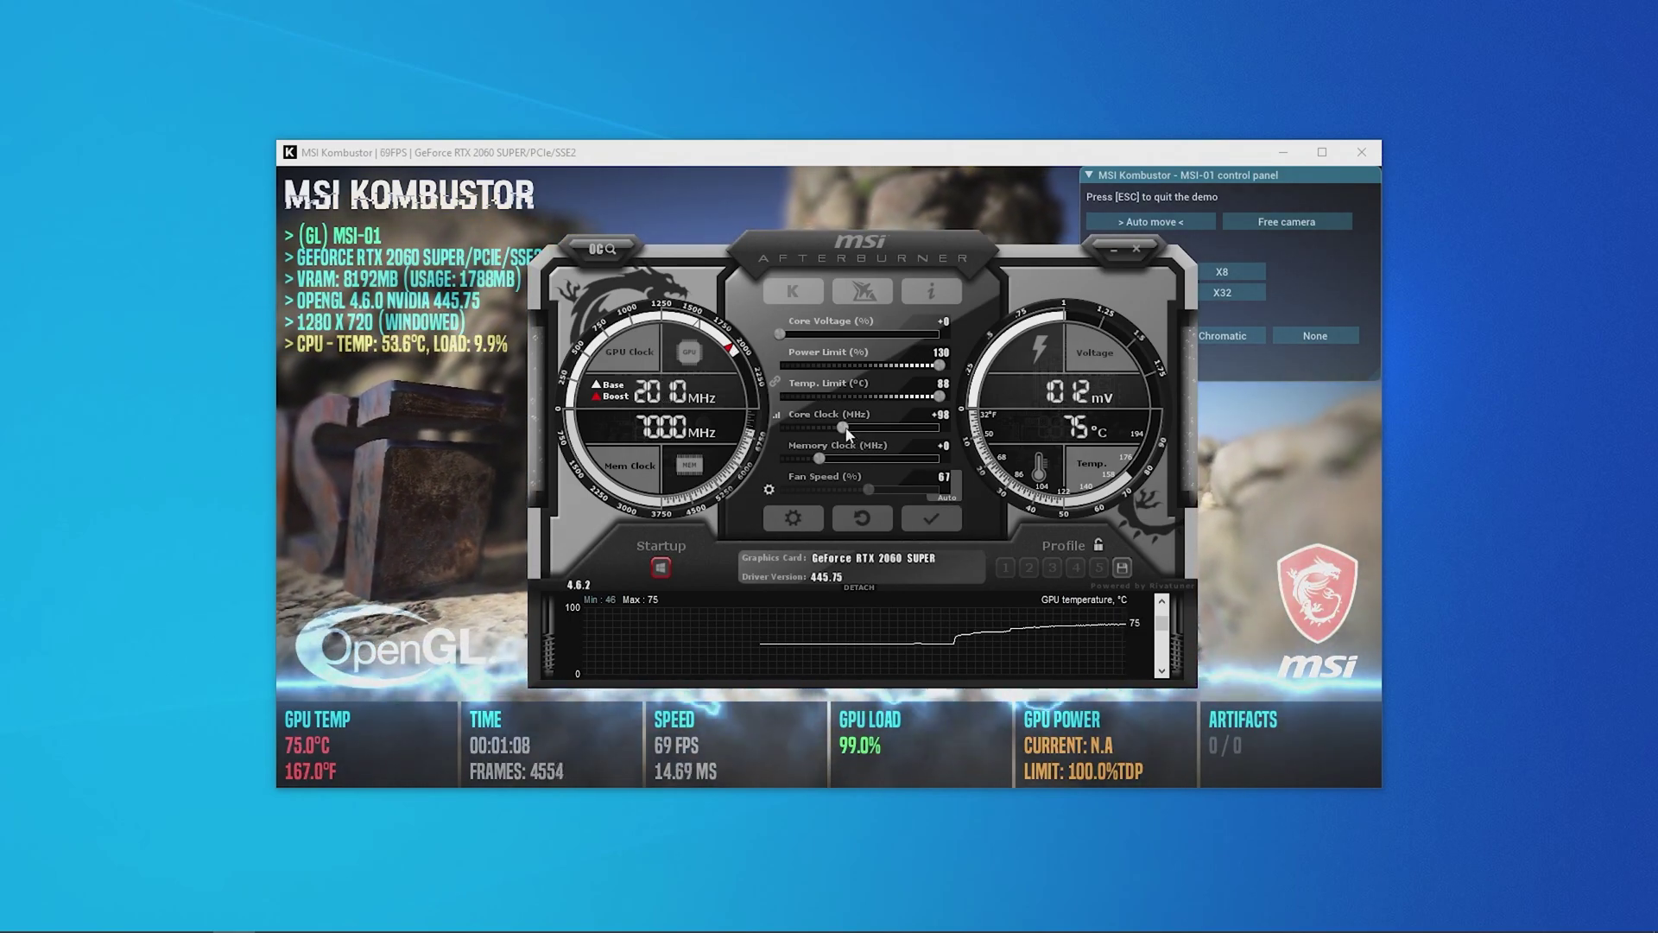
left_click(930, 515)
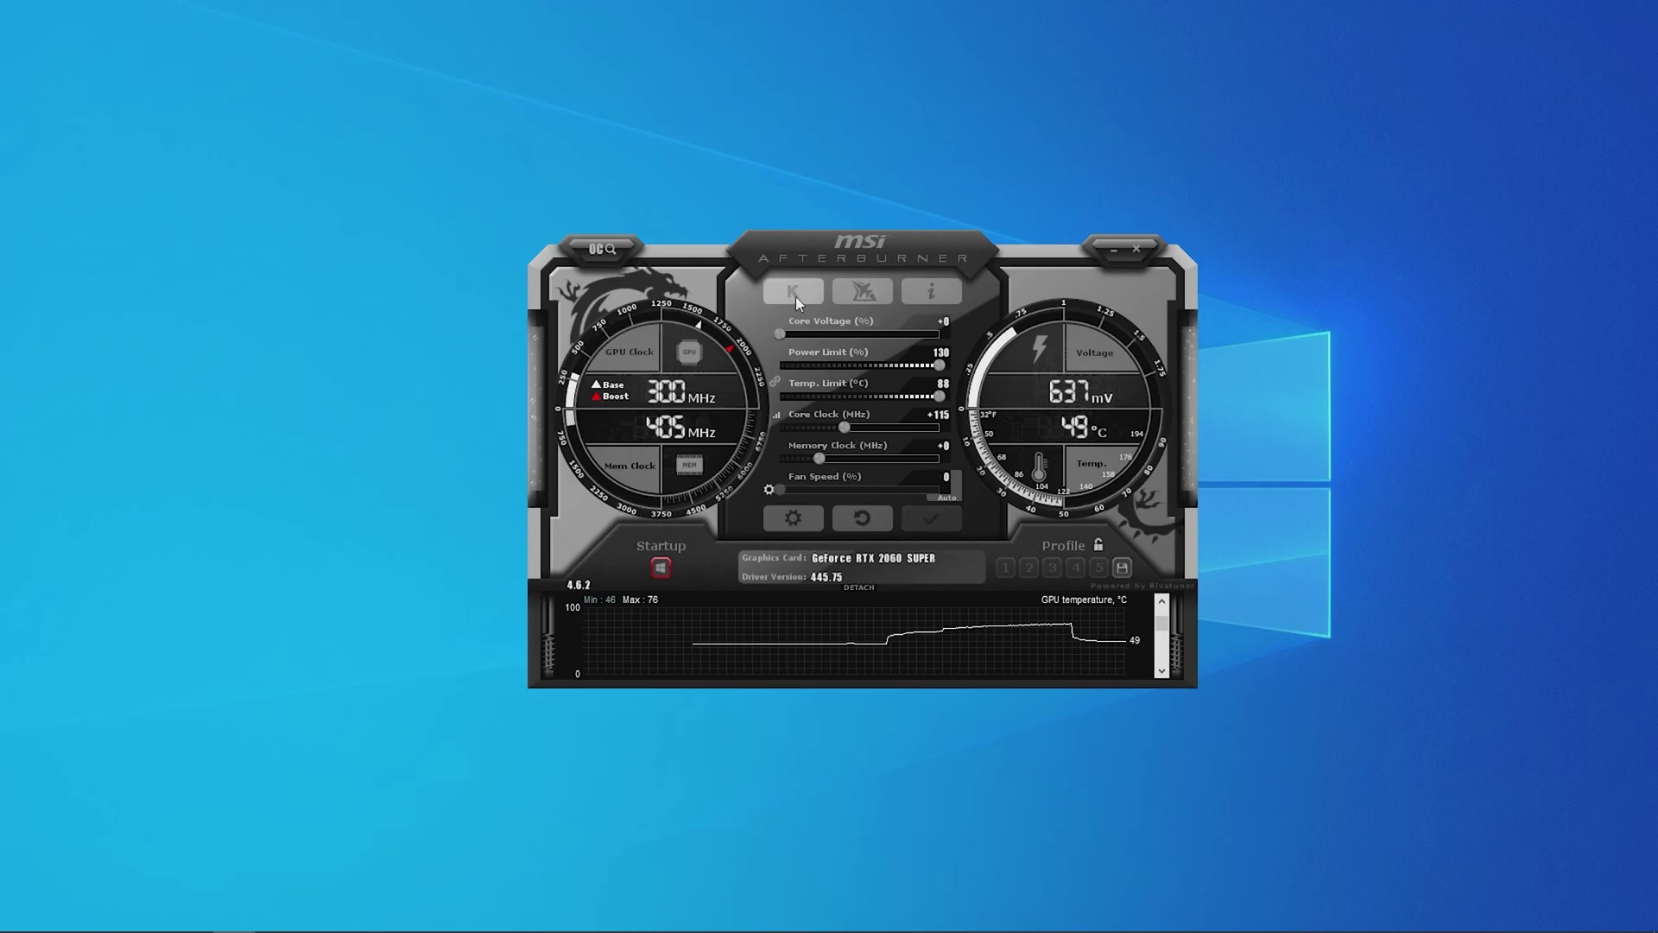
Relaunch the Kombustor stress test to verify the +115 MHz core overclock holds.
left_click(795, 298)
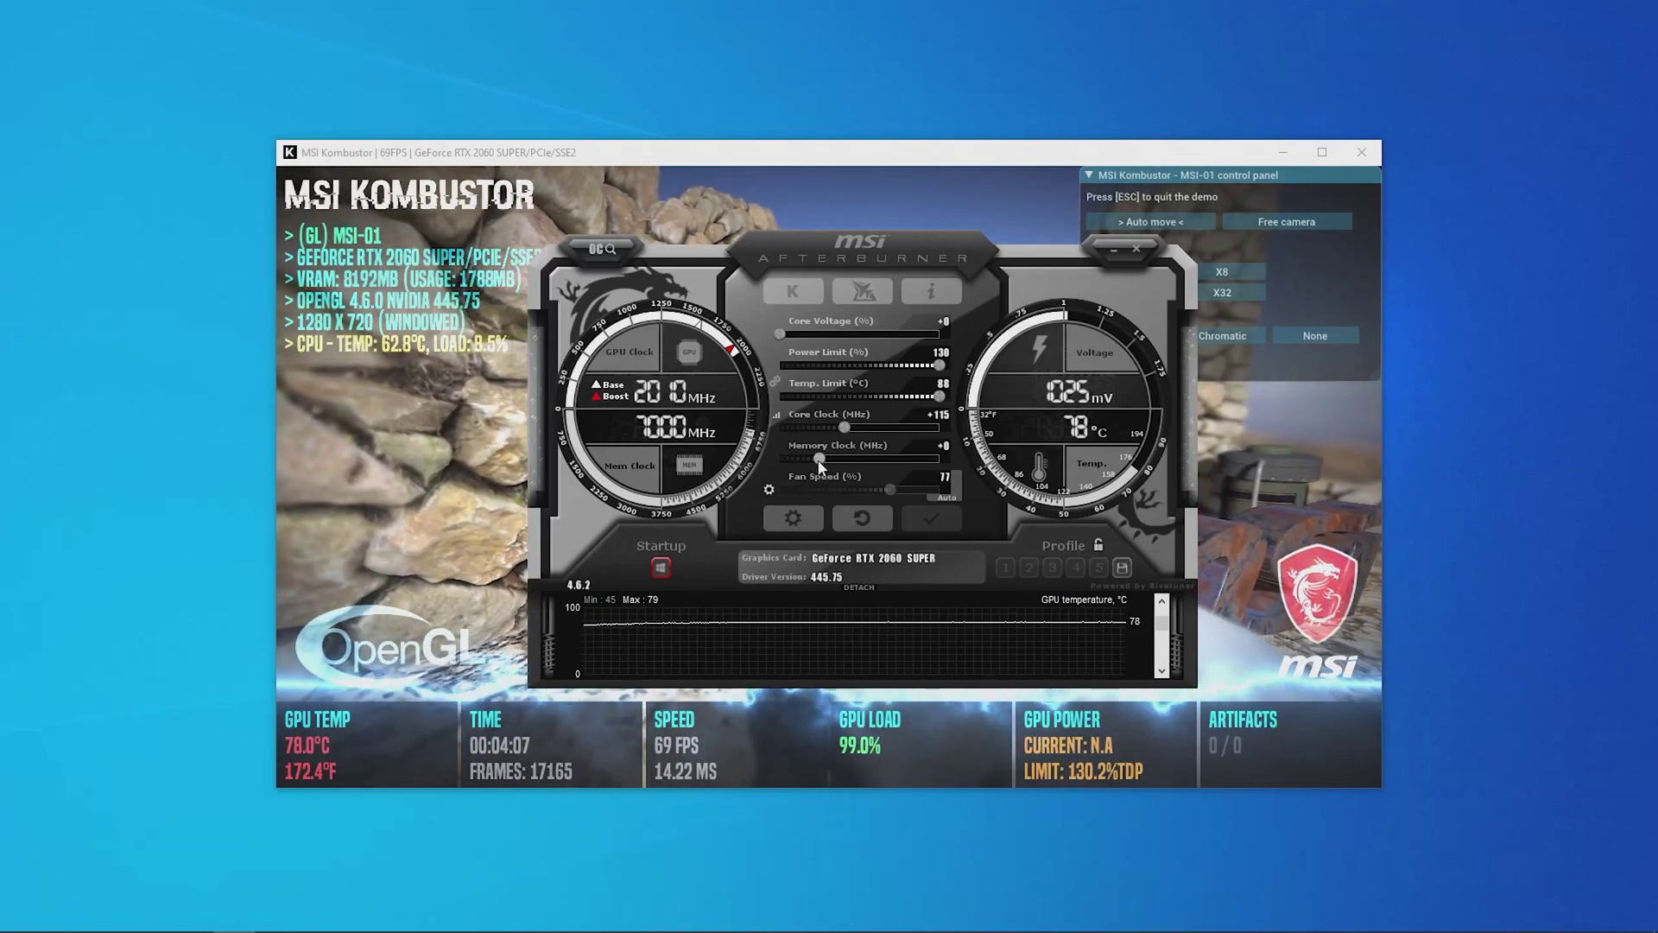
Raise the memory clock offset in three applied increments to +601 while the stress test runs.
left_click_drag(819, 462, 822, 463)
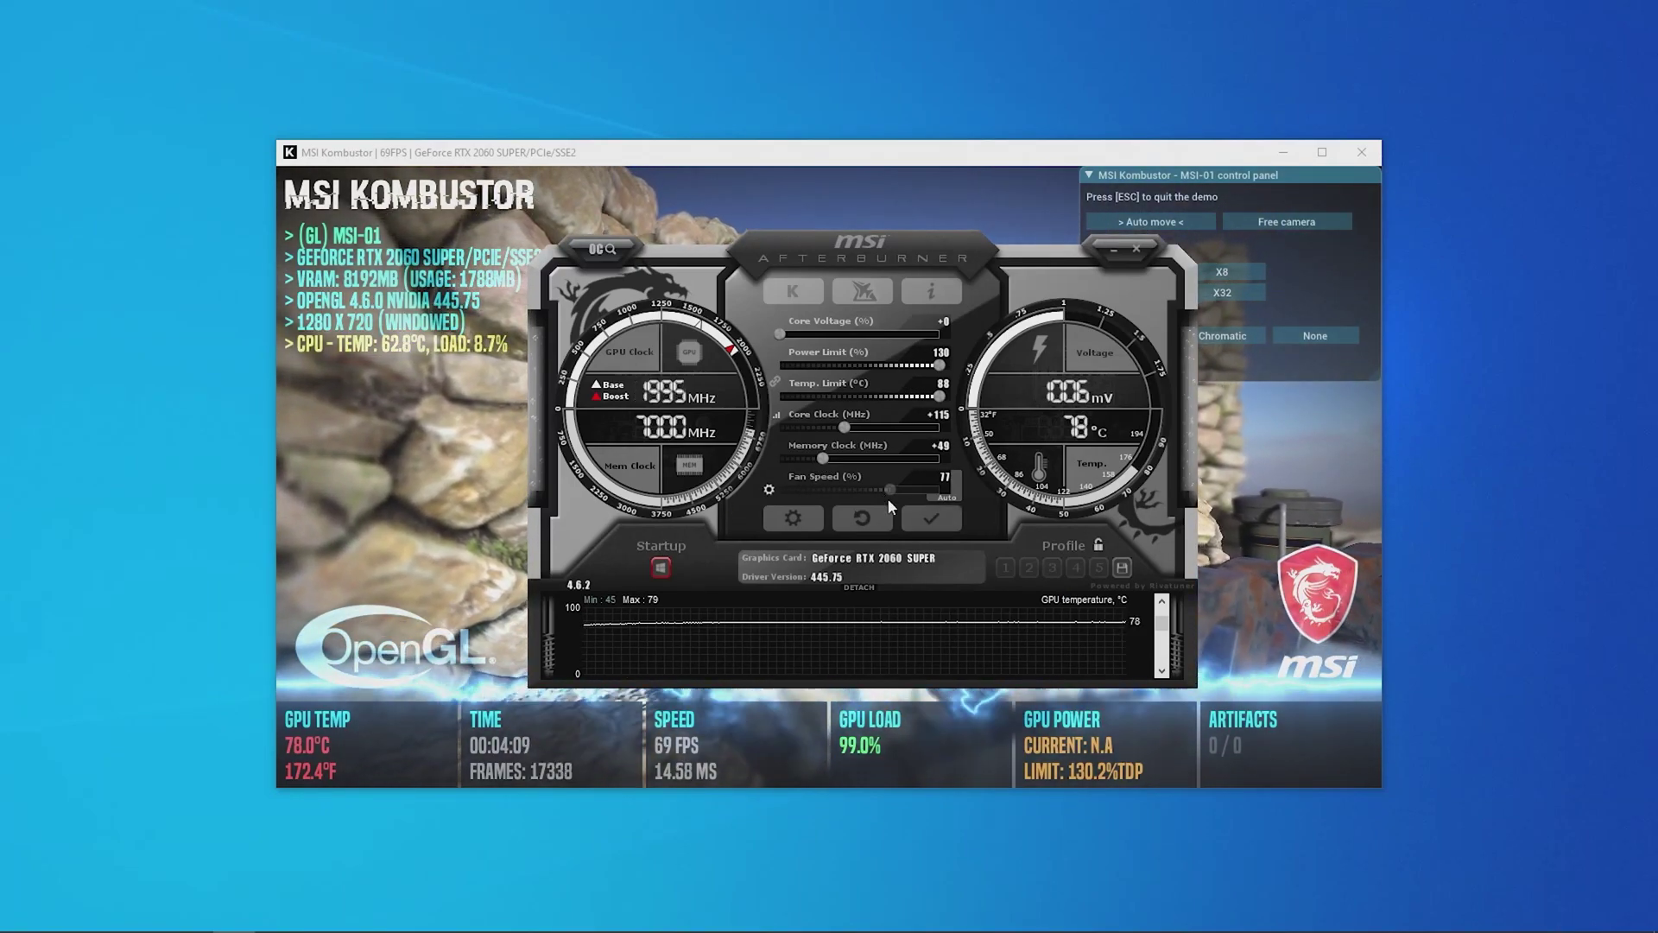
left_click(931, 520)
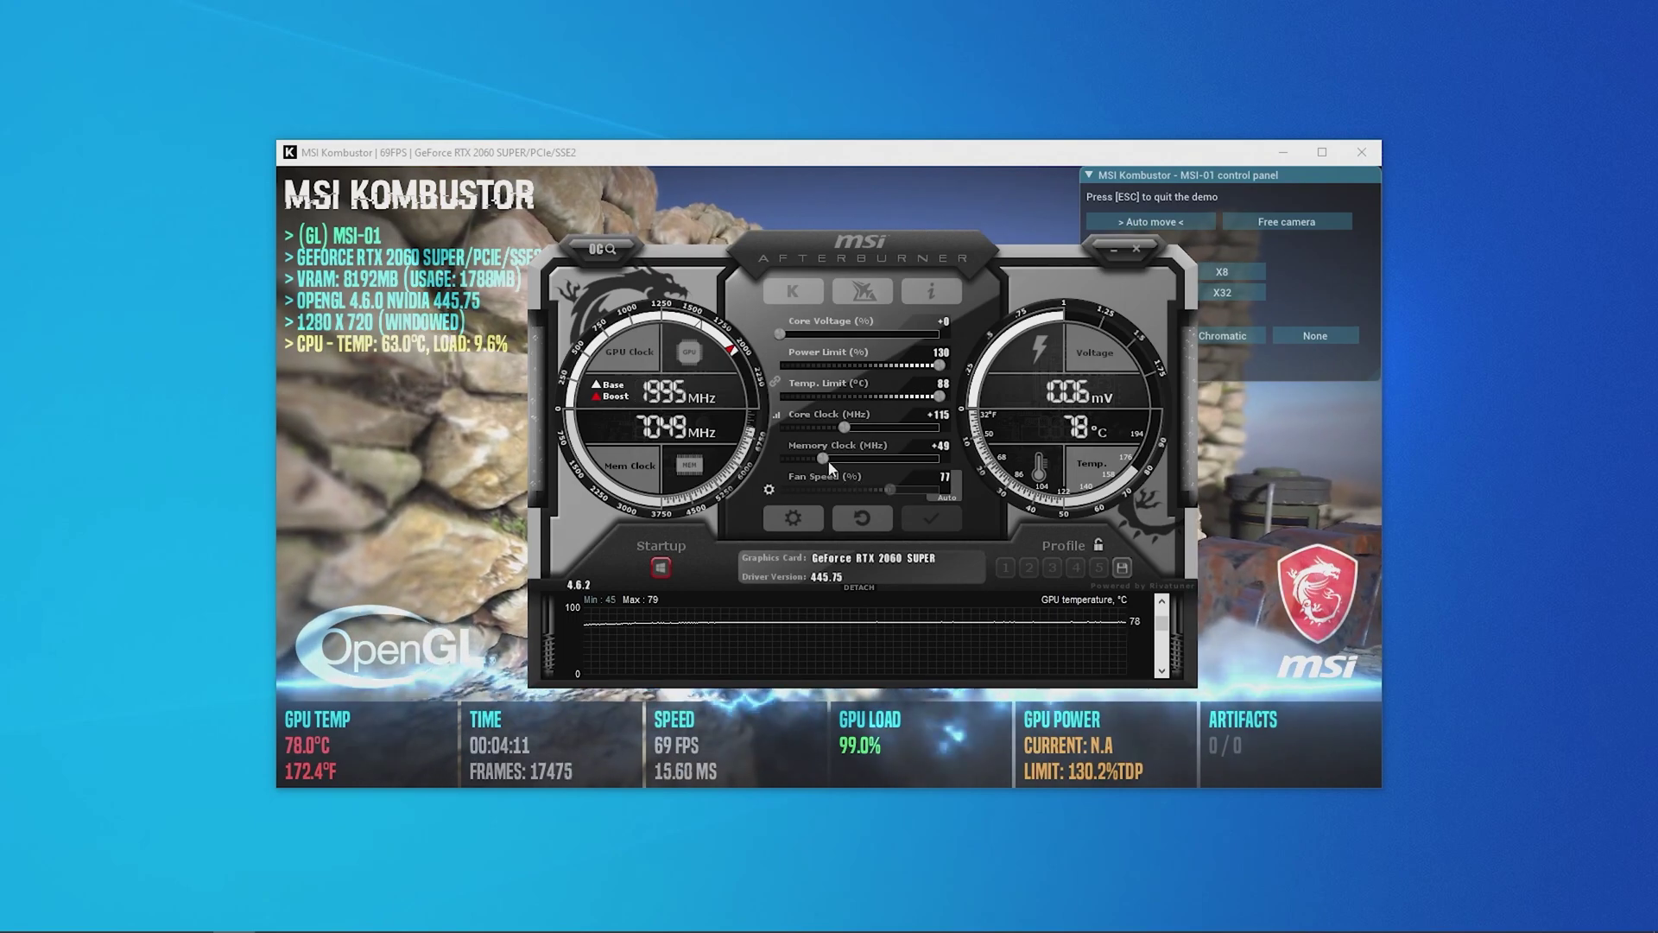
left_click_drag(825, 464, 826, 465)
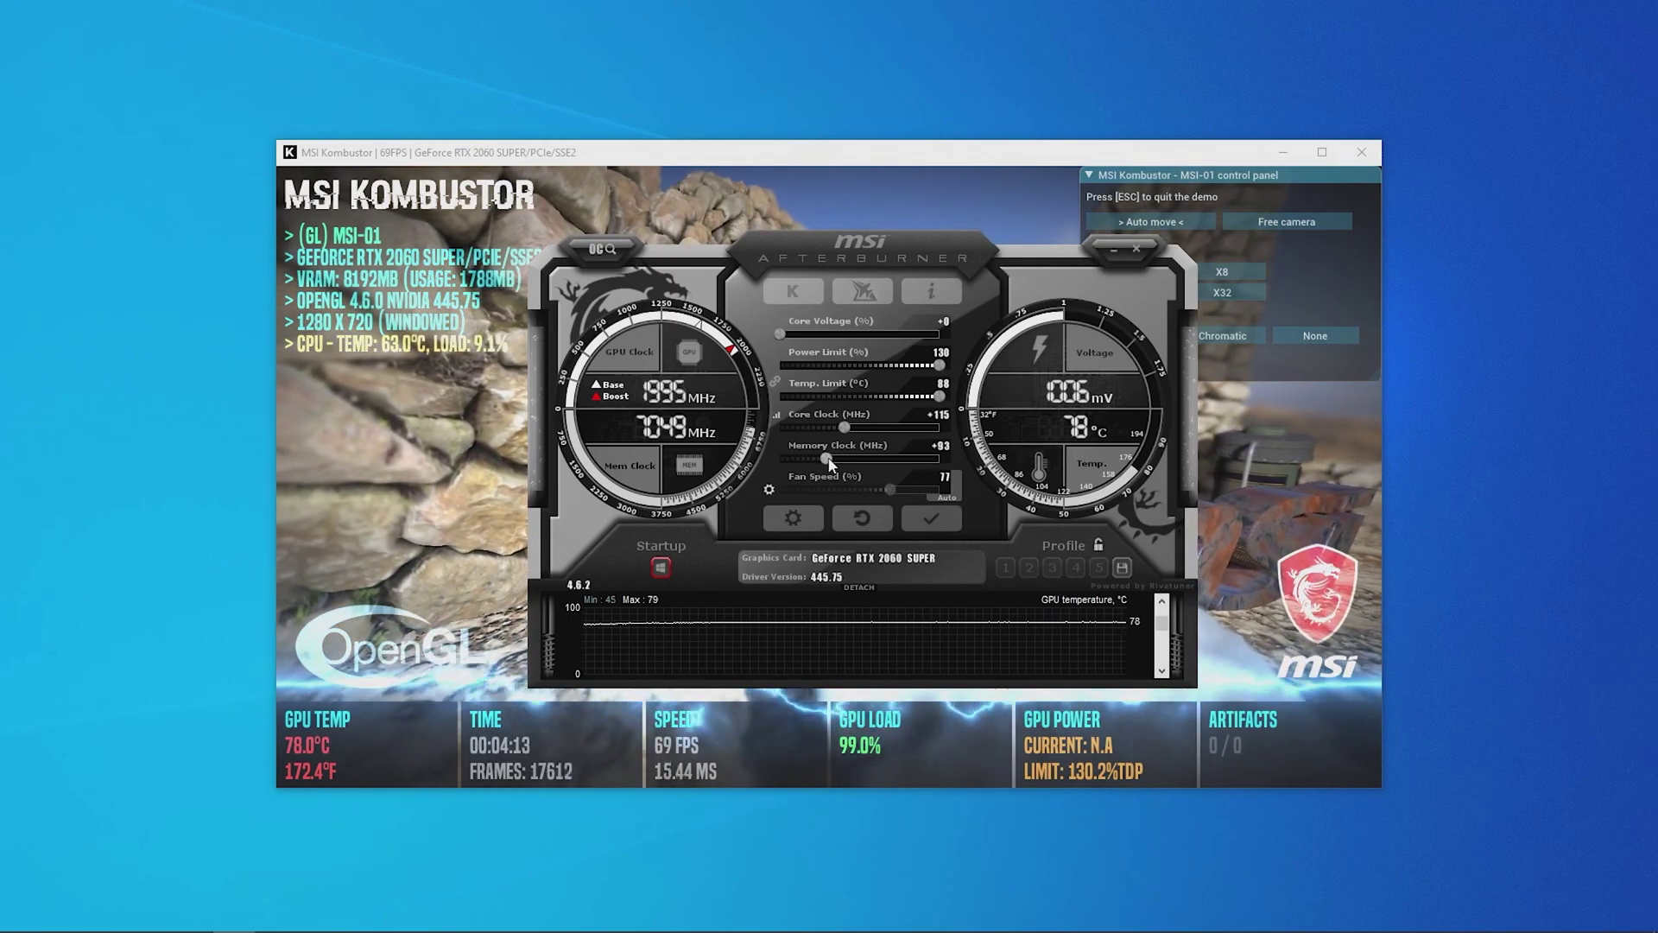
left_click(930, 518)
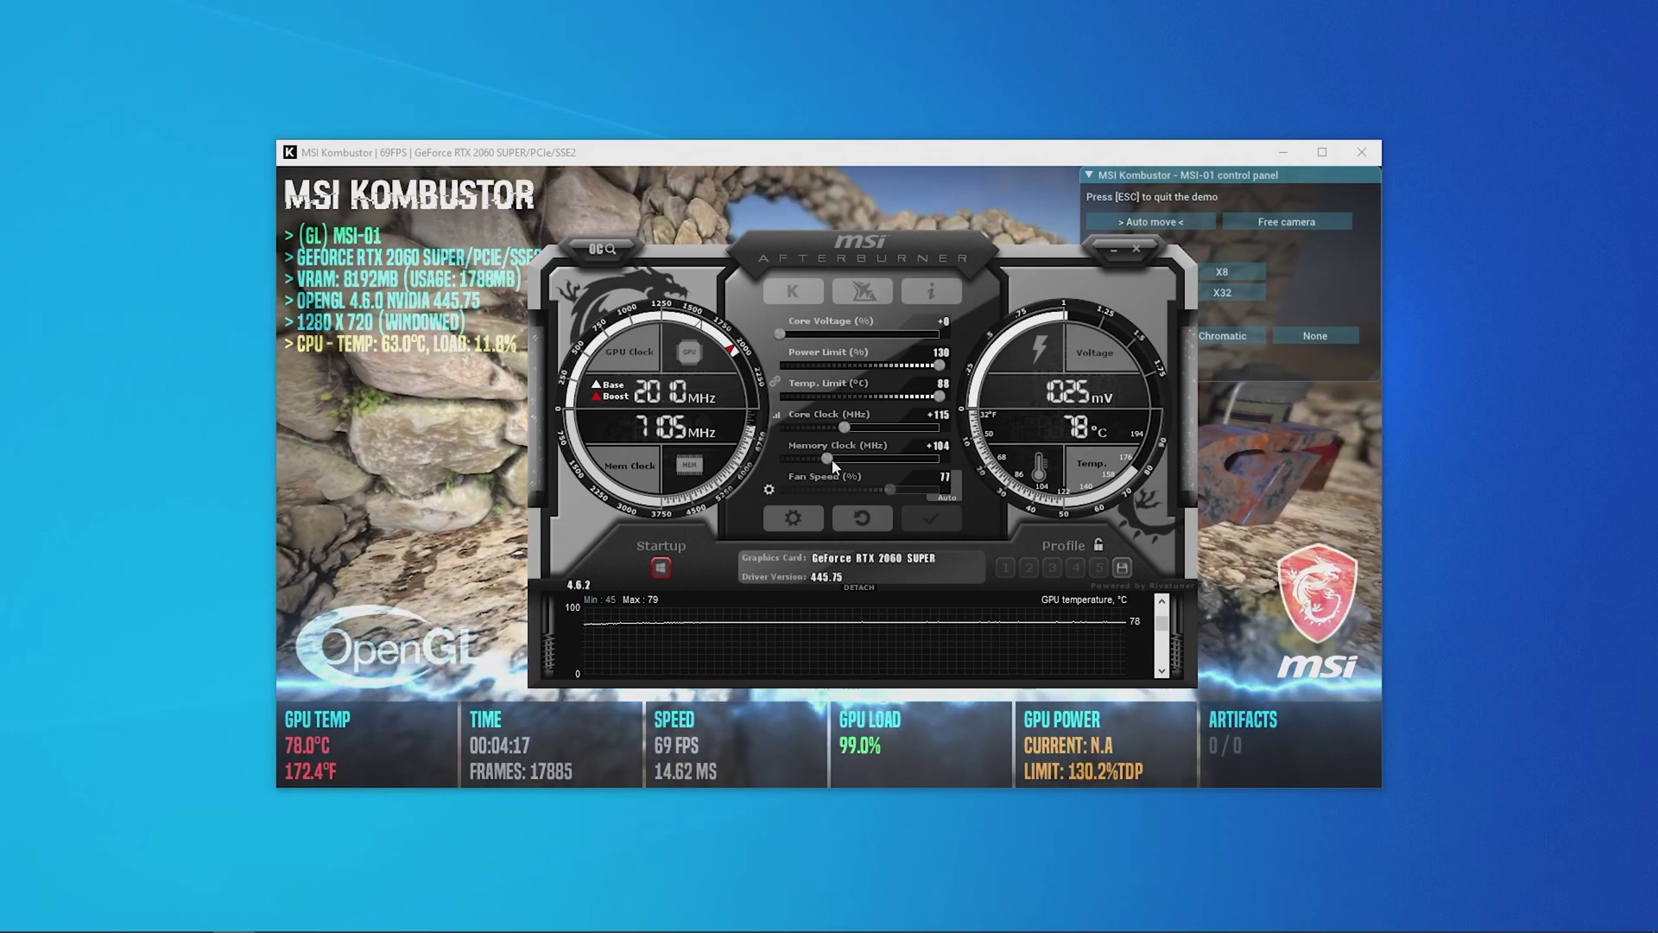
left_click_drag(831, 459, 835, 459)
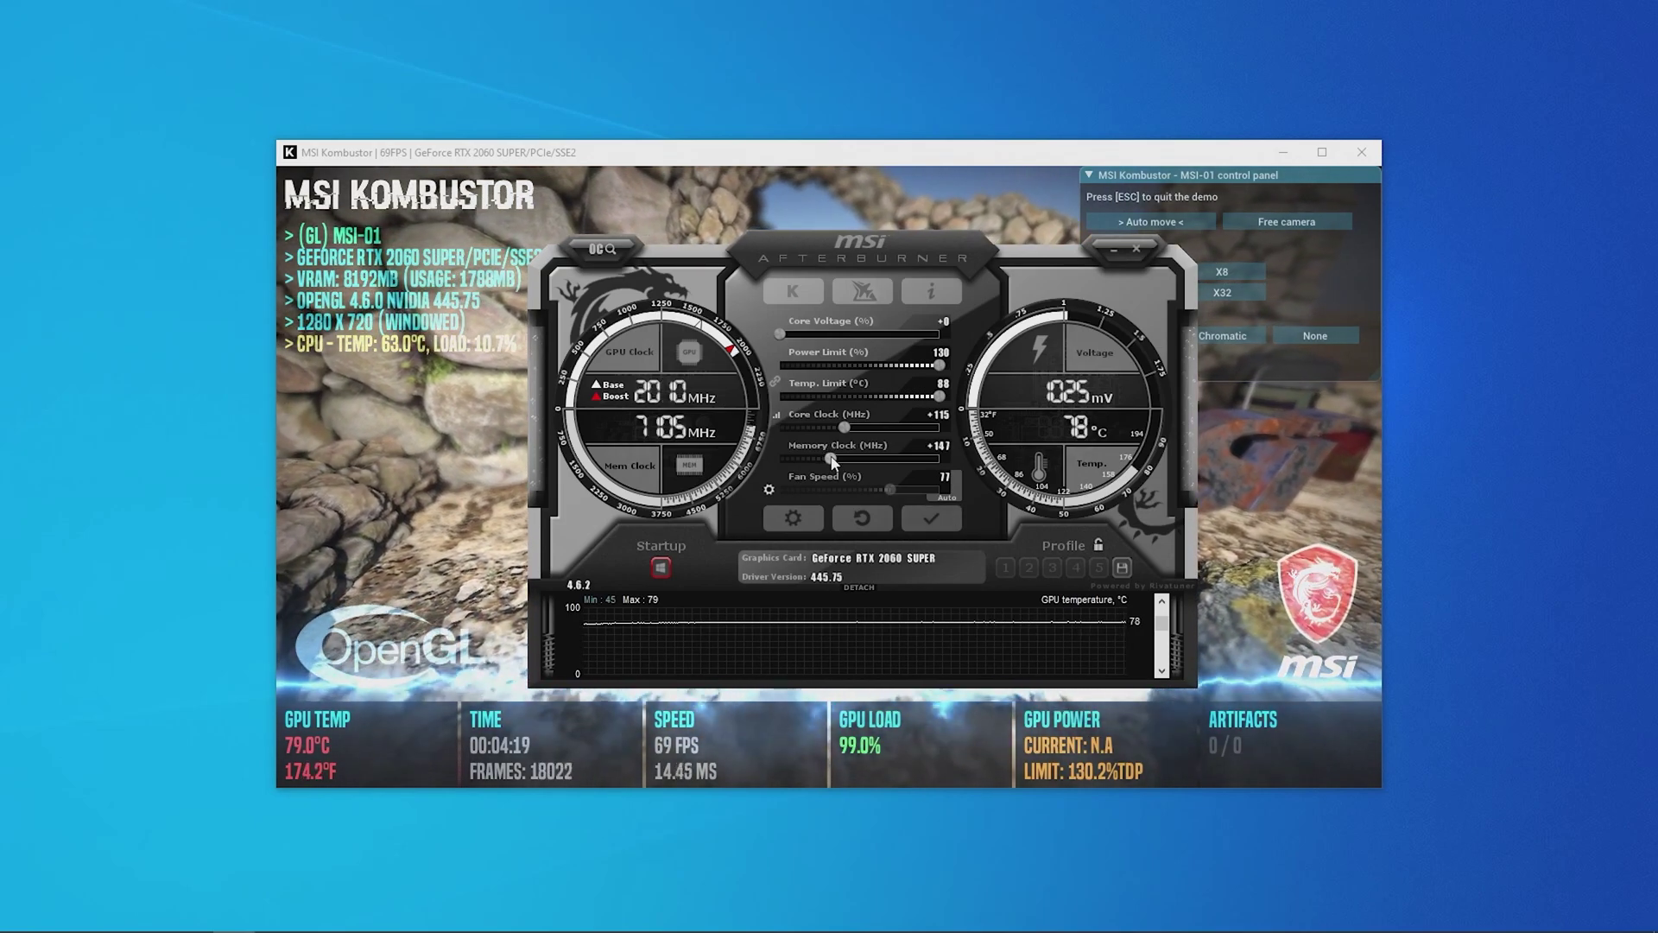
left_click(930, 518)
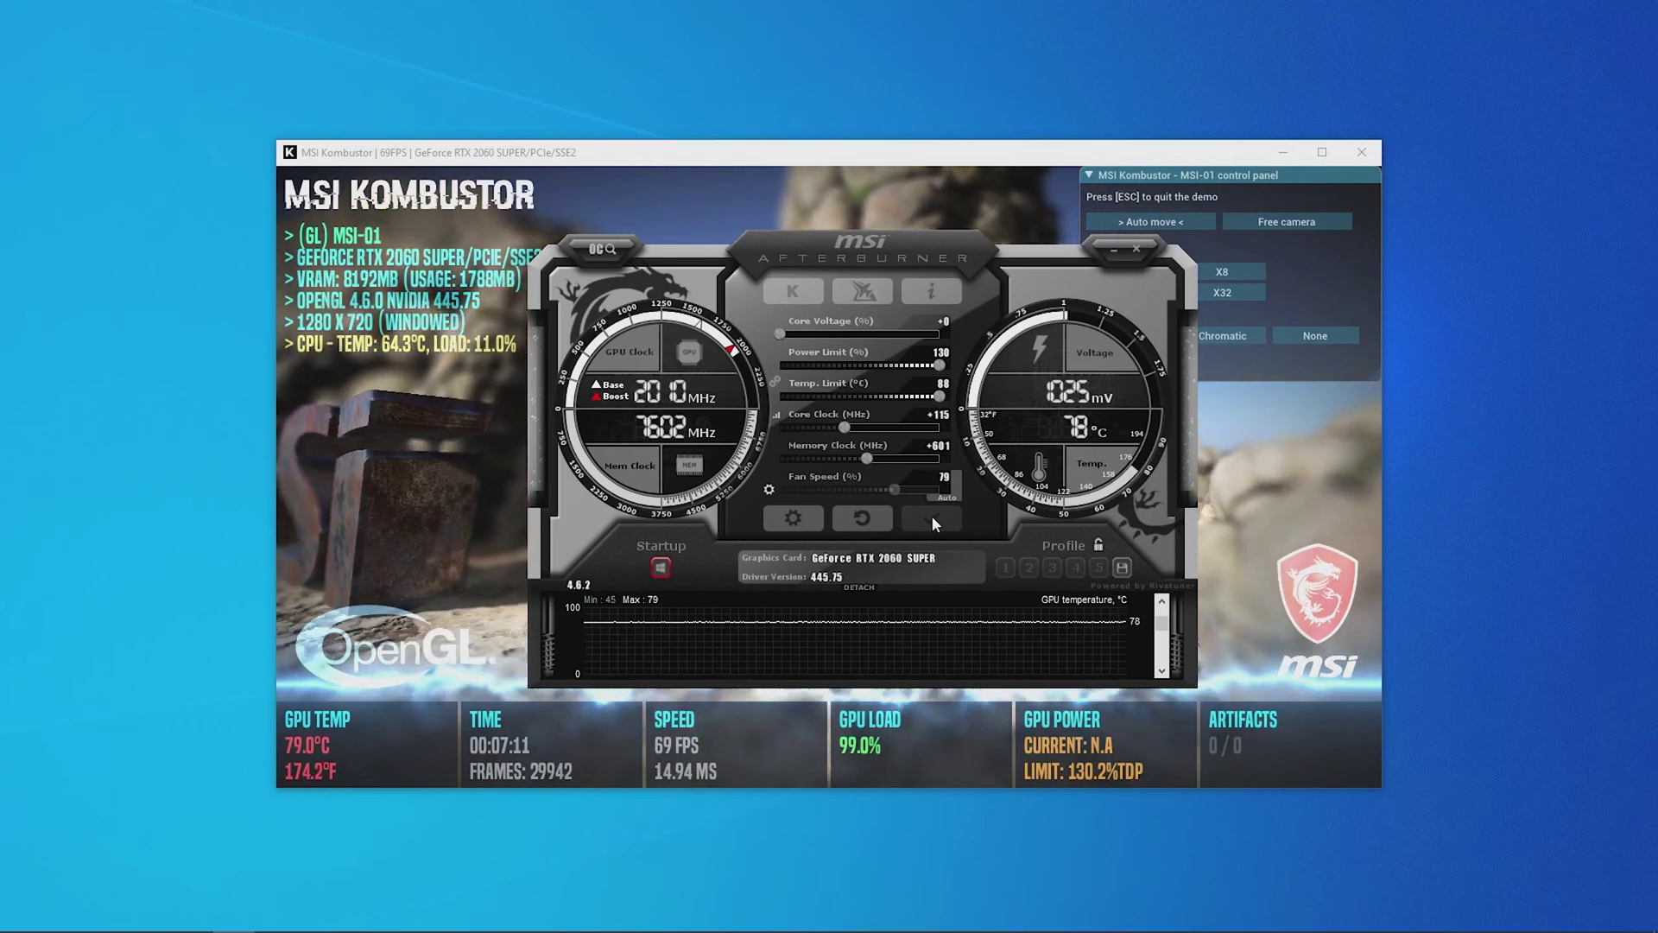
Save the overclock to profile slot 4, toggle the overlay with Ctrl+Alt+O, and open Settings.
left_click(1125, 570)
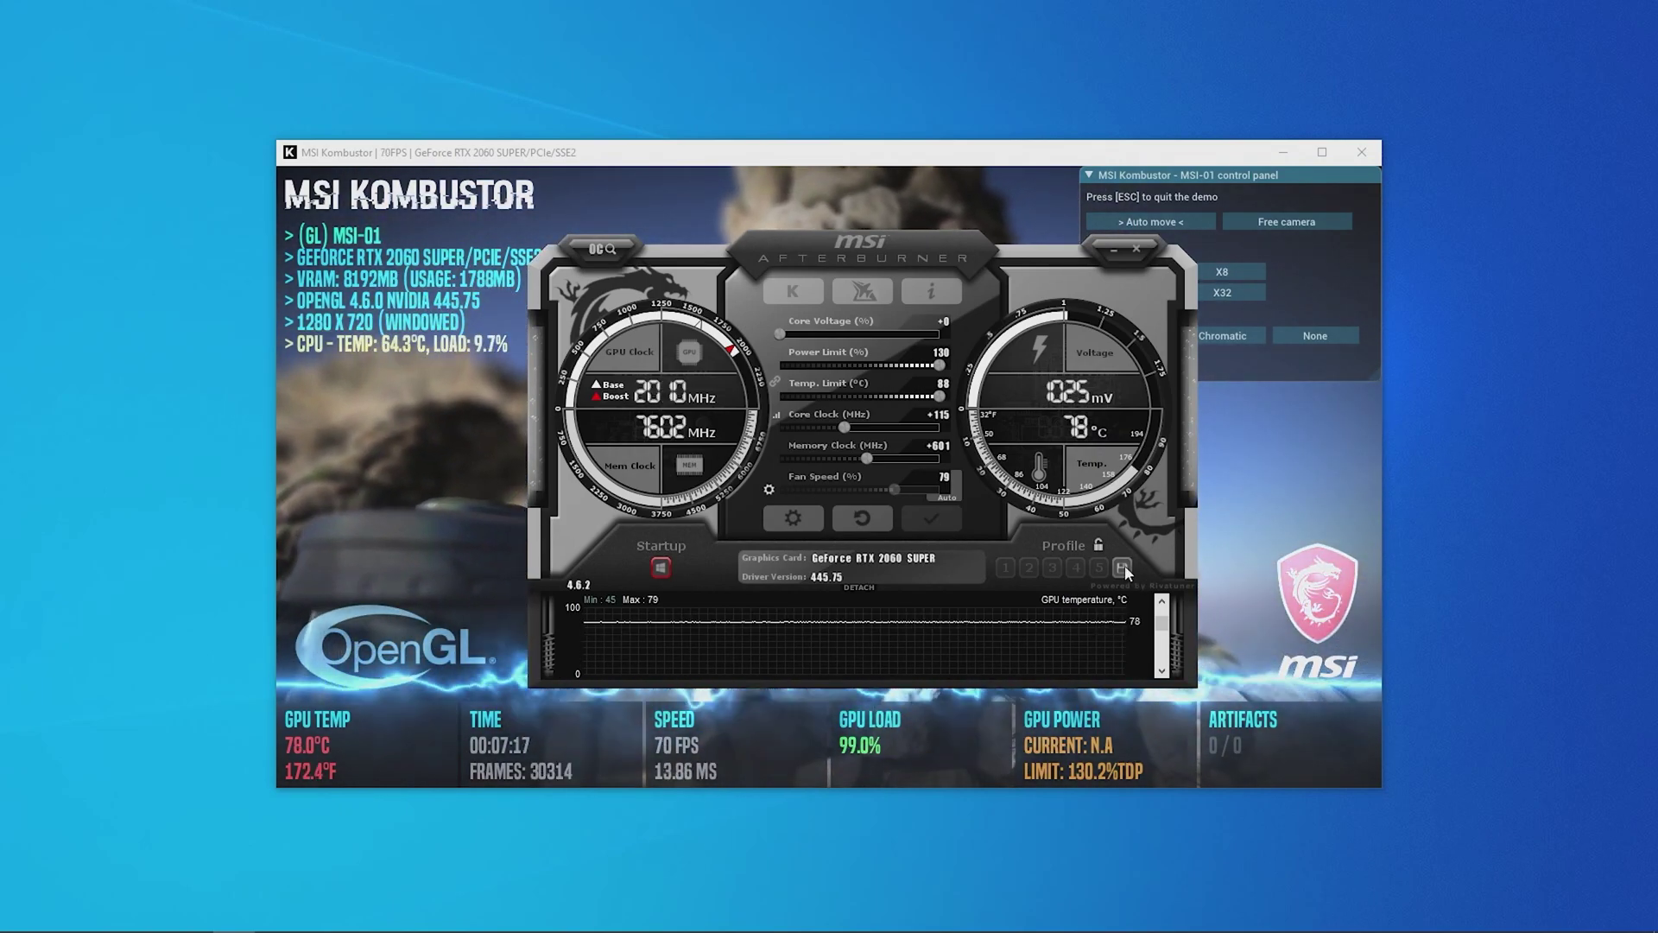
left_click(1074, 567)
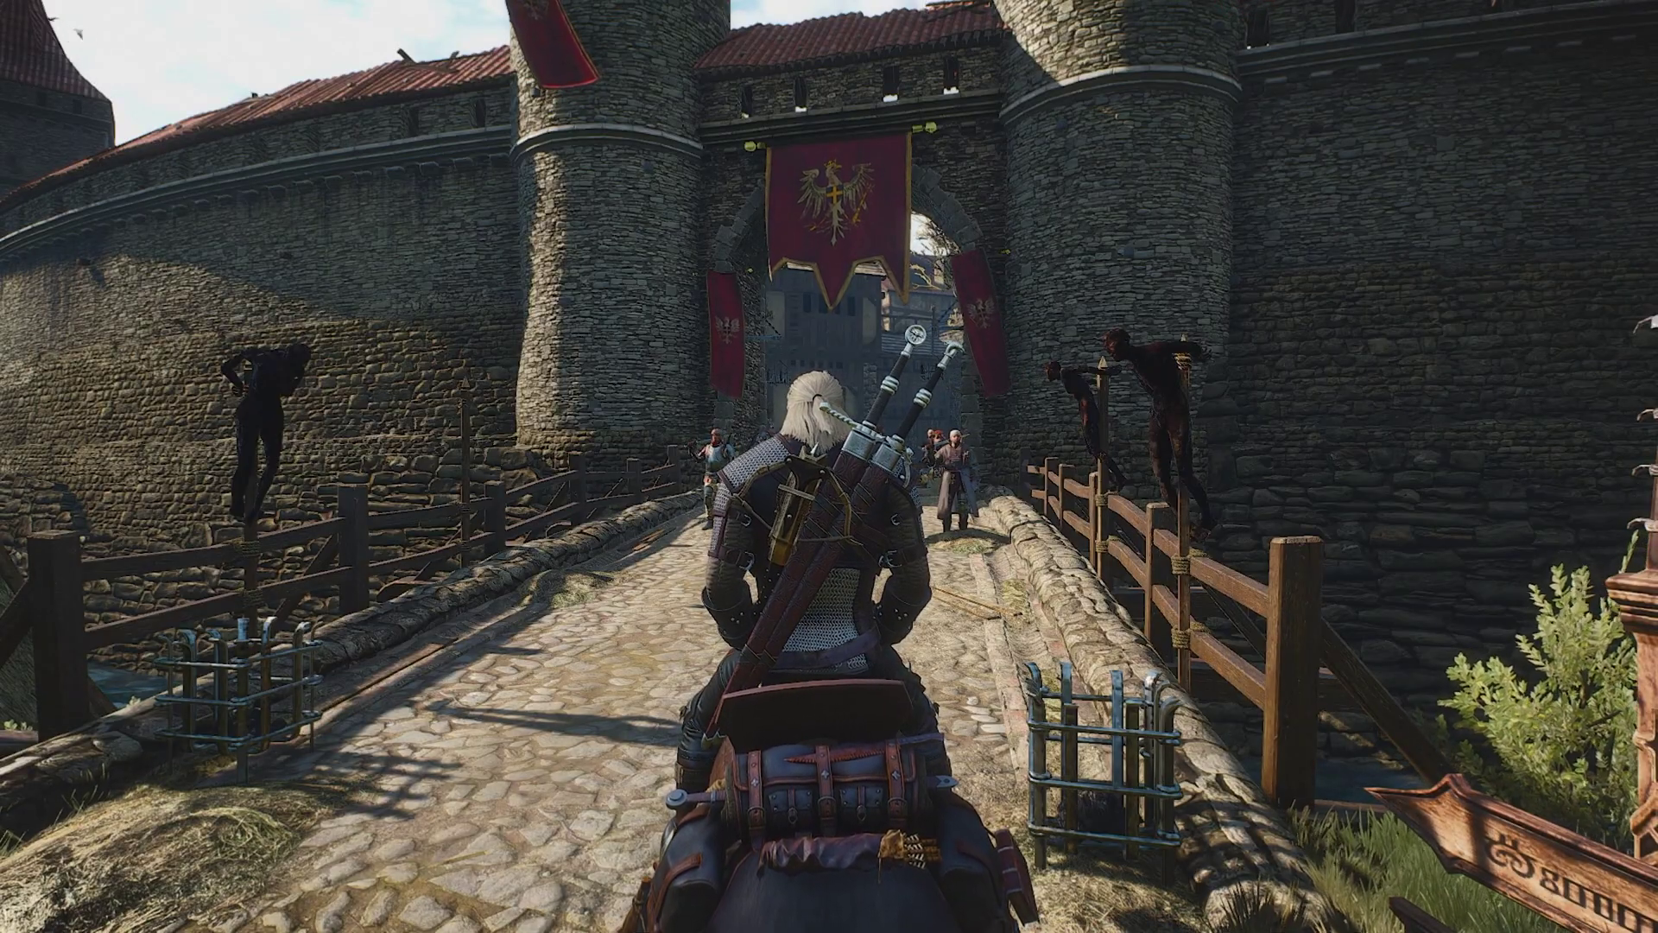
key("ctrl+alt+o")
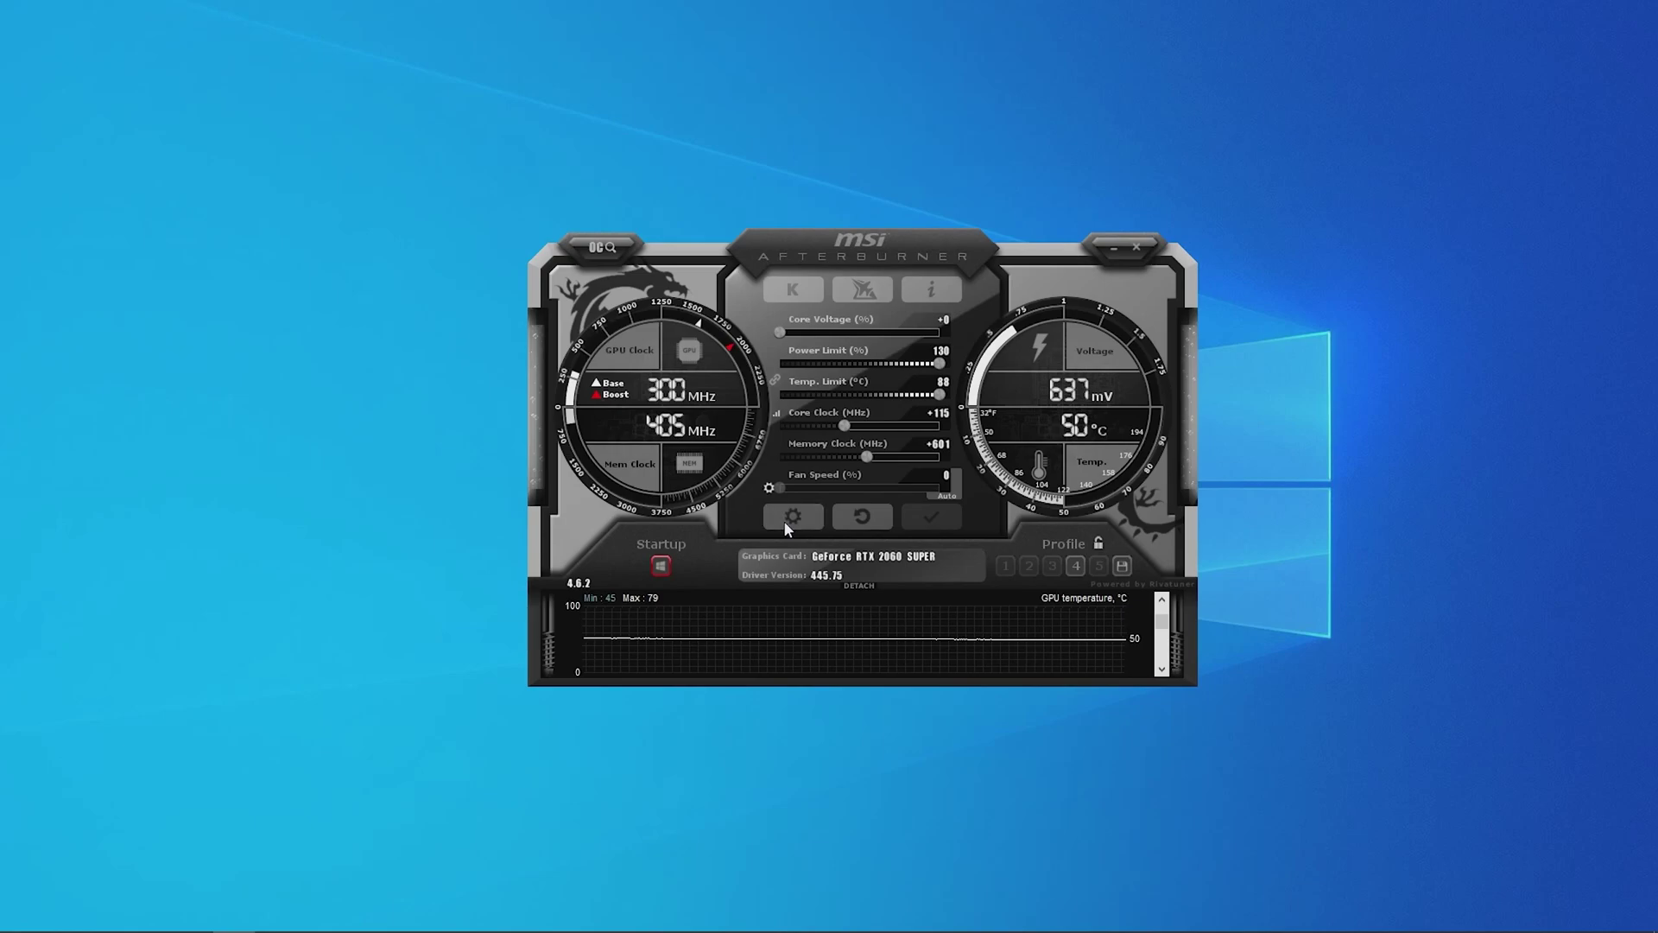
left_click(790, 519)
On the Monitoring tab, show Framerate in the on-screen display and scroll to the lower graphs.
left_click(658, 282)
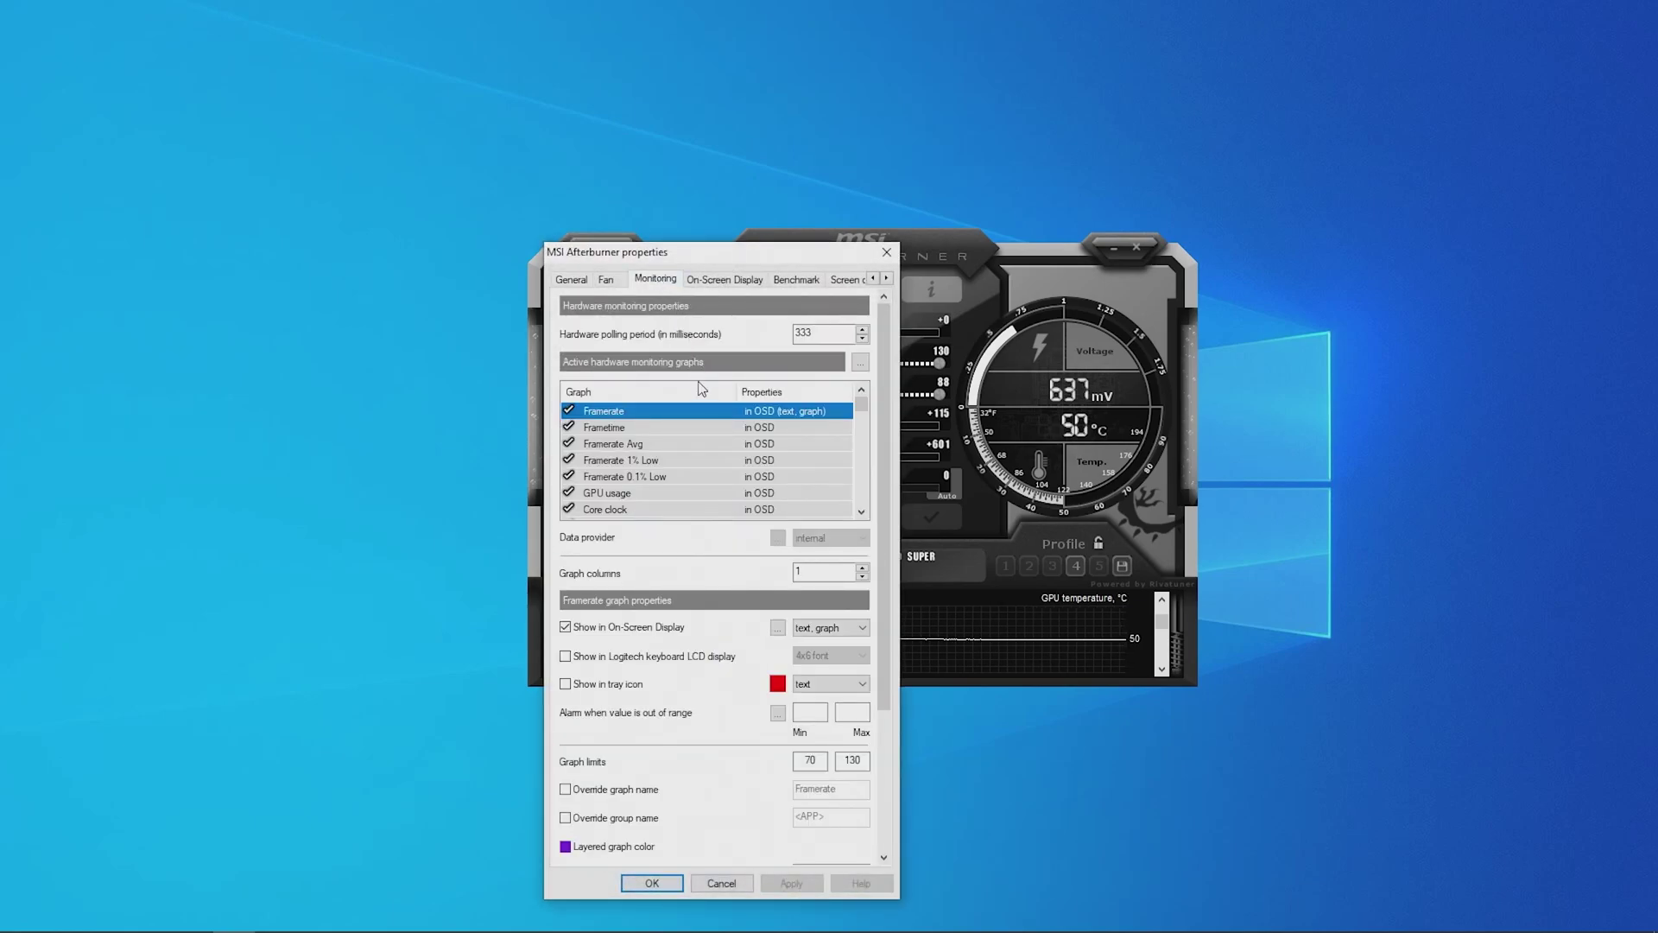
left_click(566, 629)
left_click(861, 511)
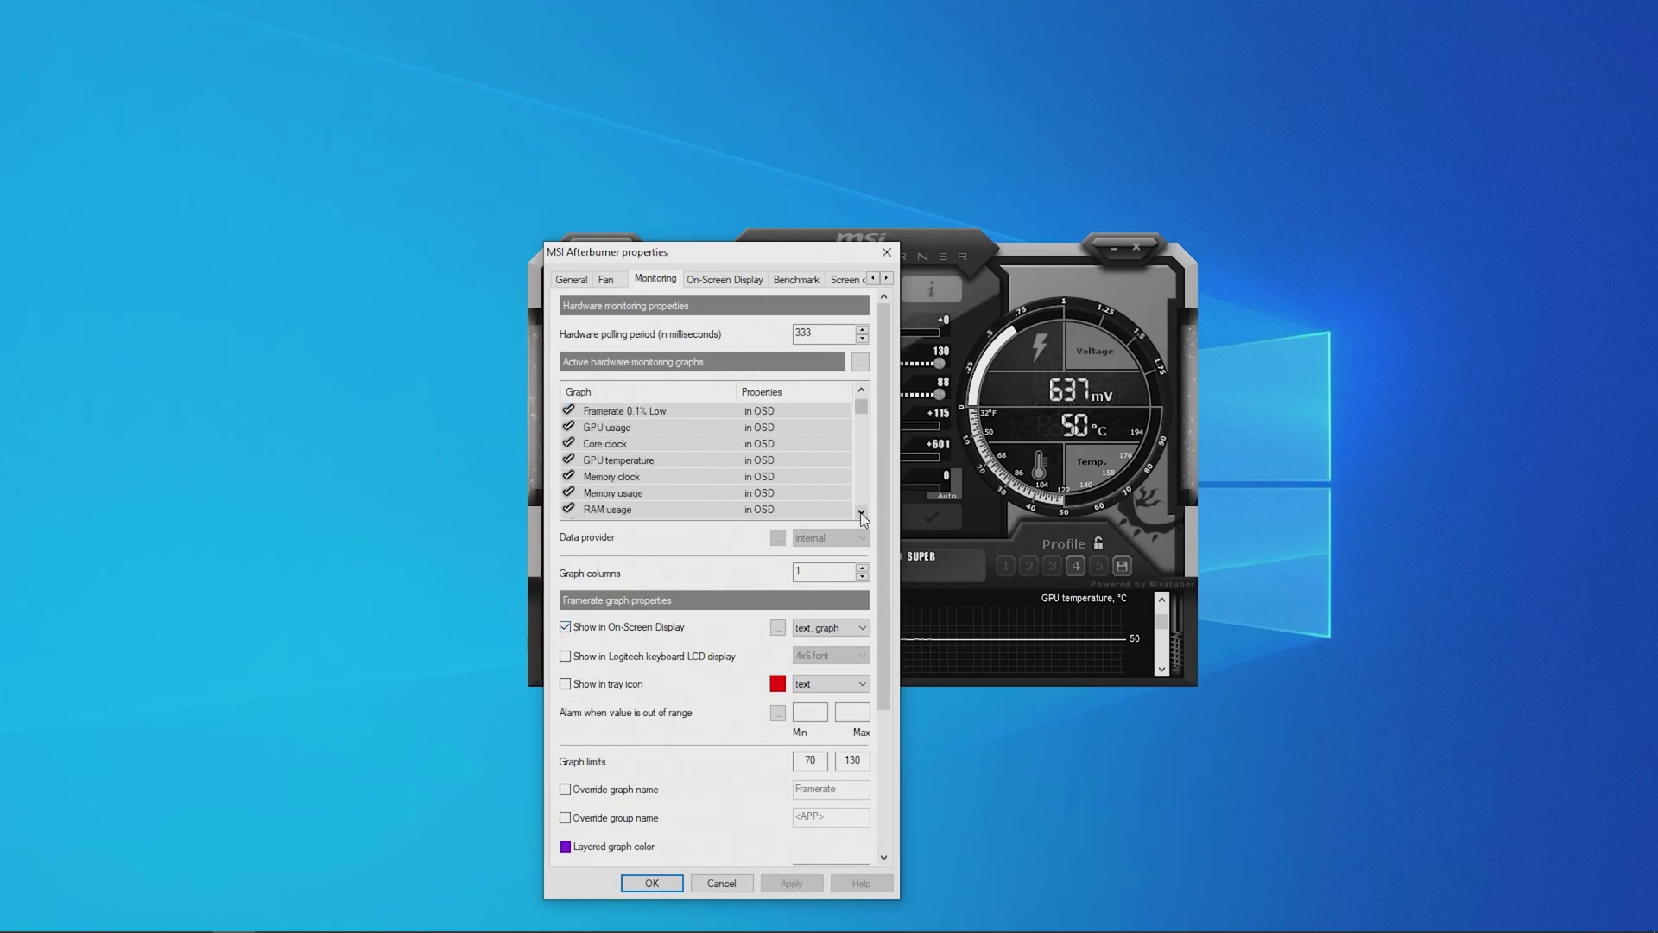
left_click(861, 512)
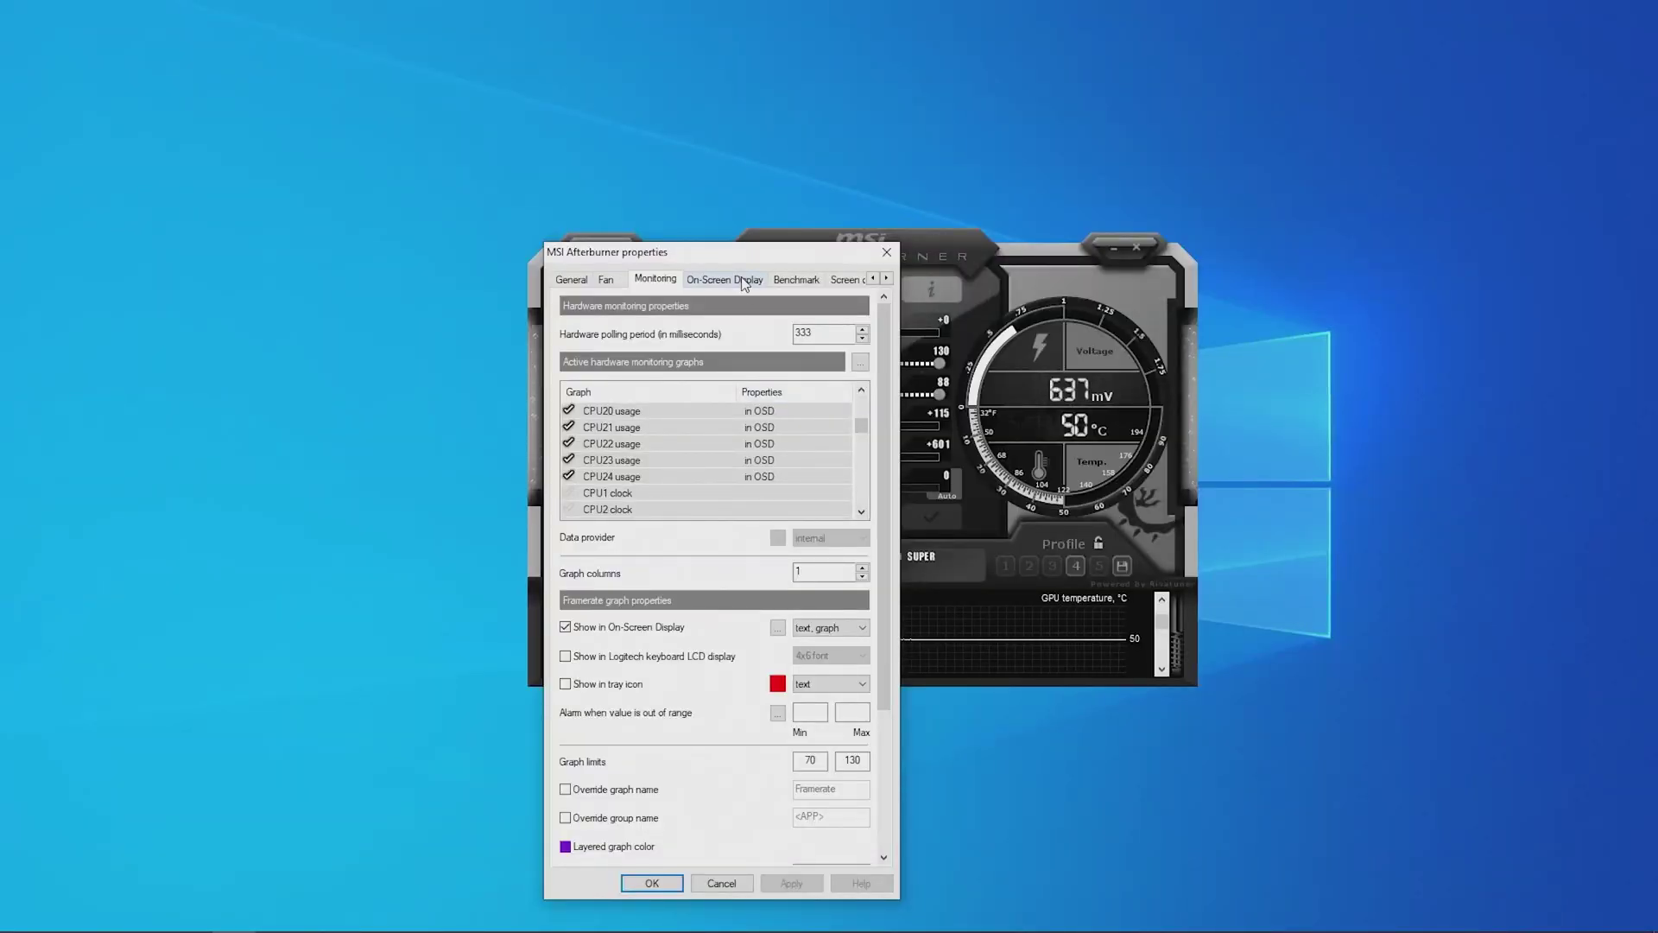
Switch the properties window to the On-Screen Display tab to review the overlay hotkeys.
left_click(743, 284)
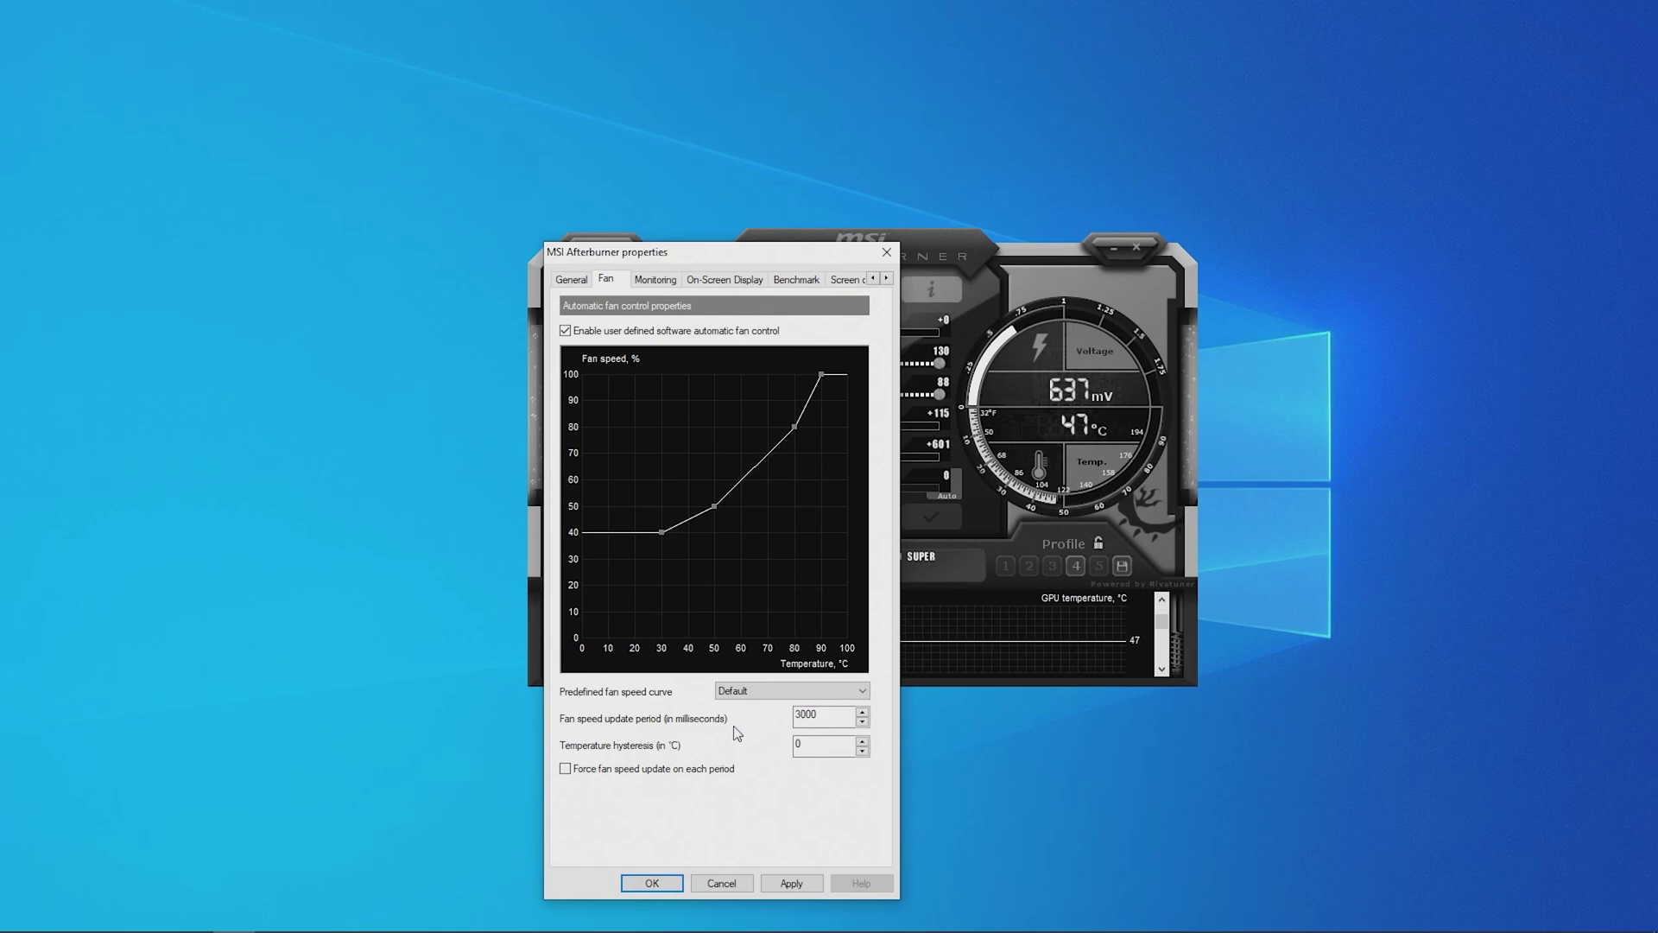
Enable user-defined software automatic fan control in the Fan settings.
left_click(792, 516)
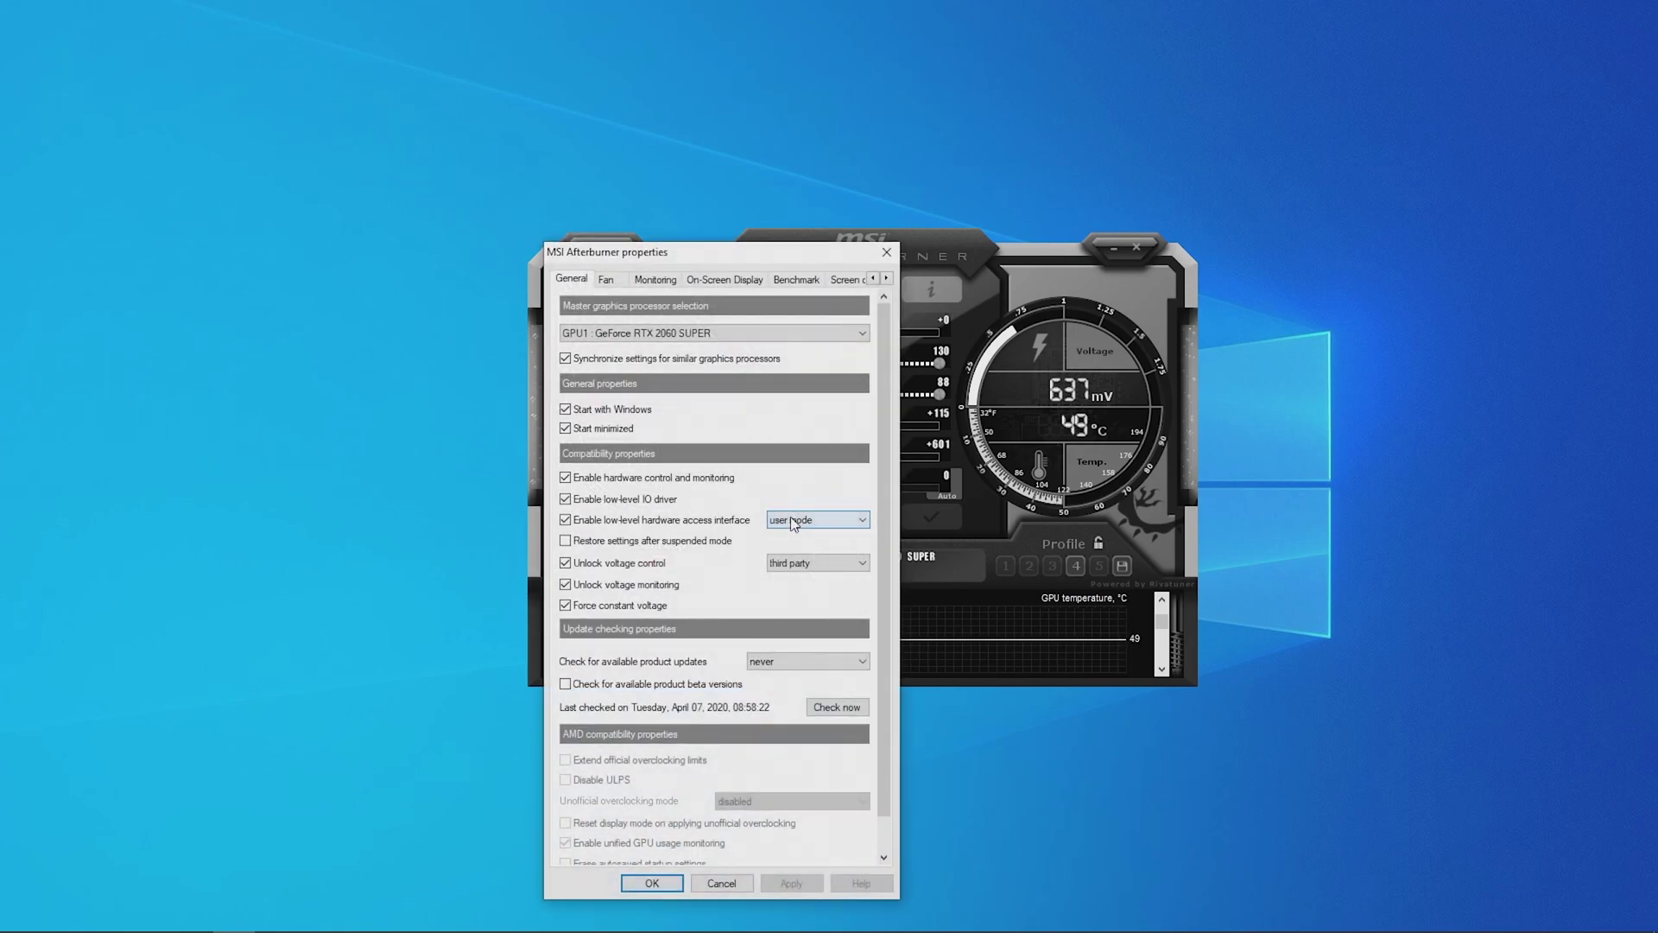
left_click(608, 280)
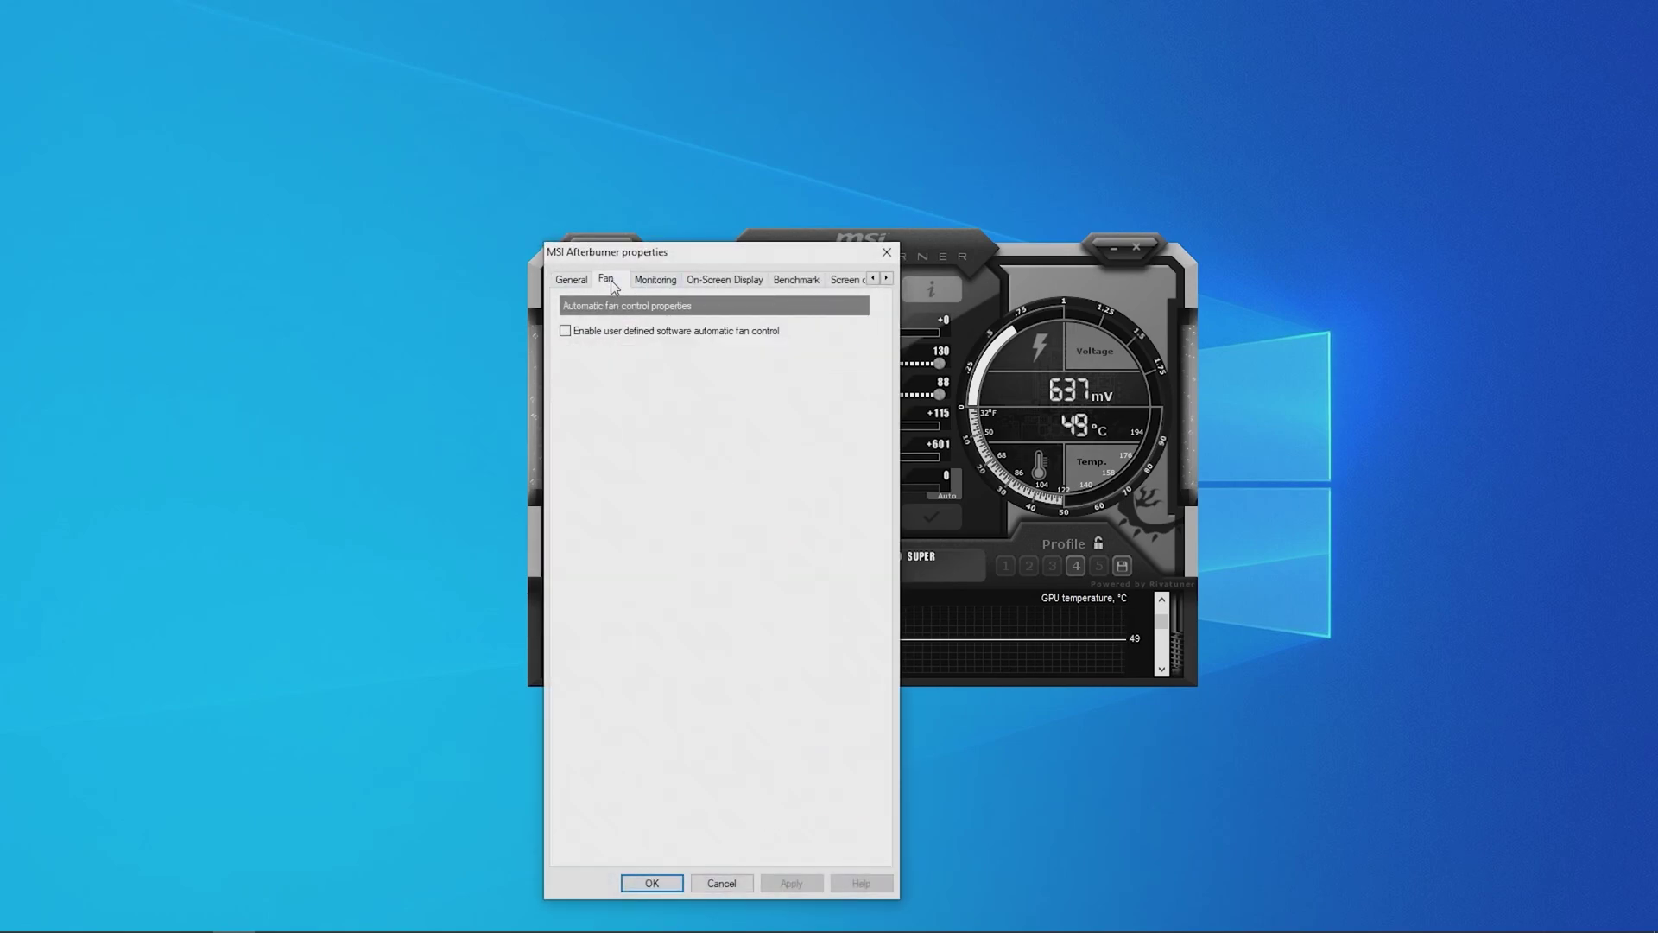
left_click(566, 332)
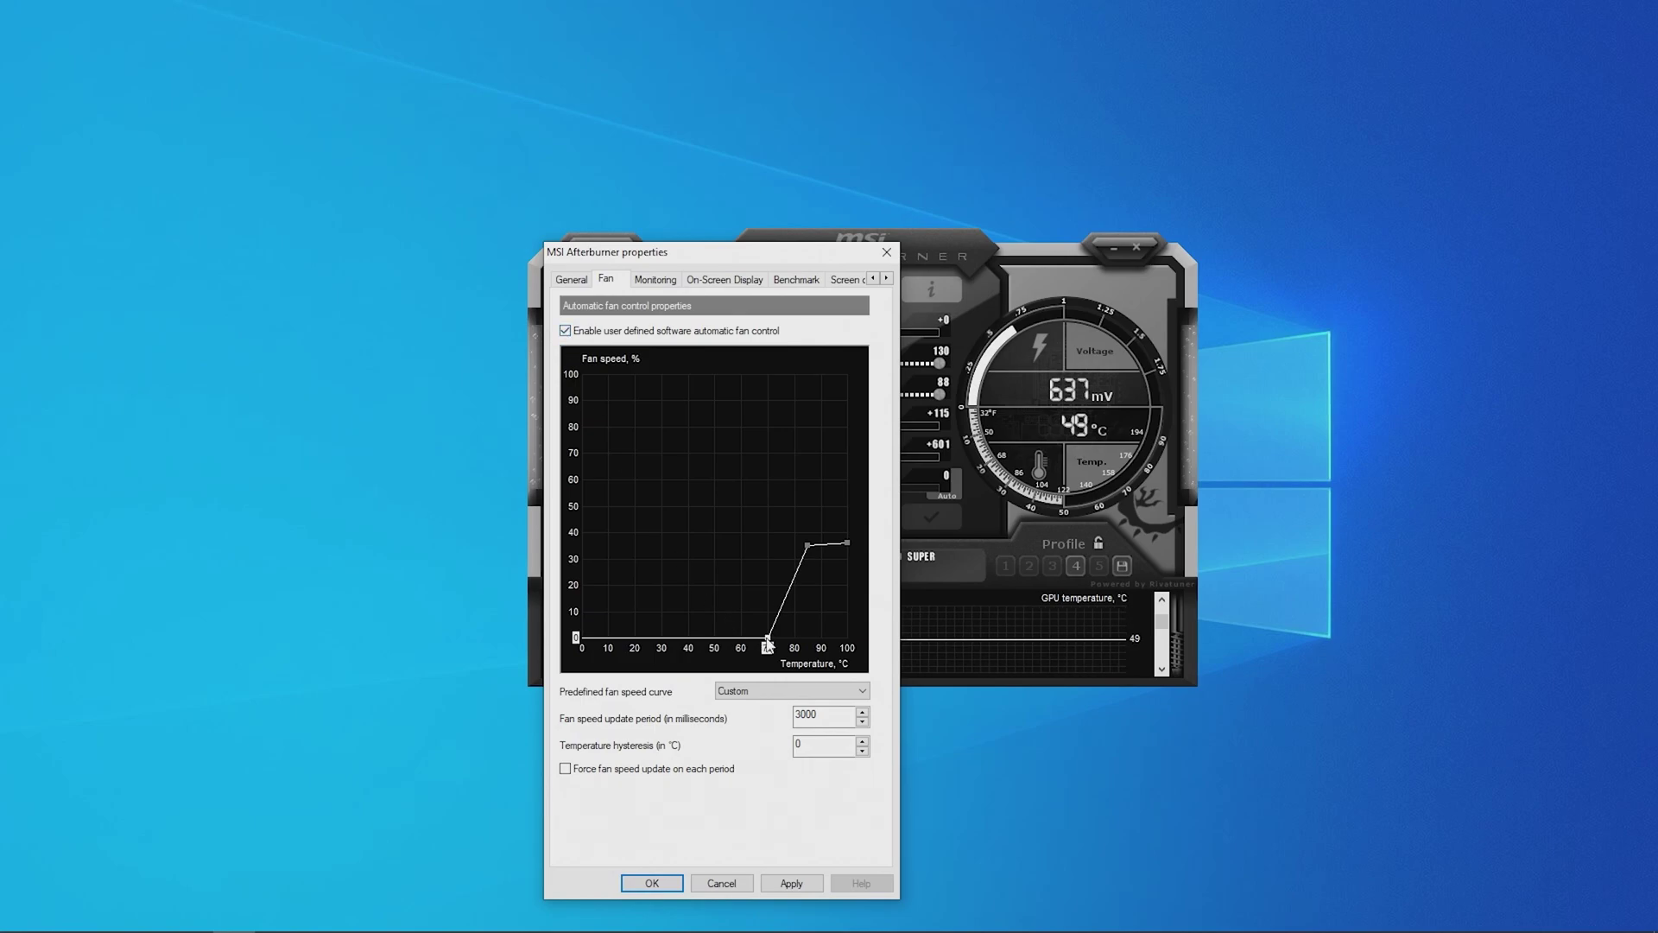
Shape the fan curve to start at 60 °C and reach 60% at 80 °C, then apply and close.
left_click_drag(766, 640, 741, 639)
left_click_drag(808, 546, 798, 483)
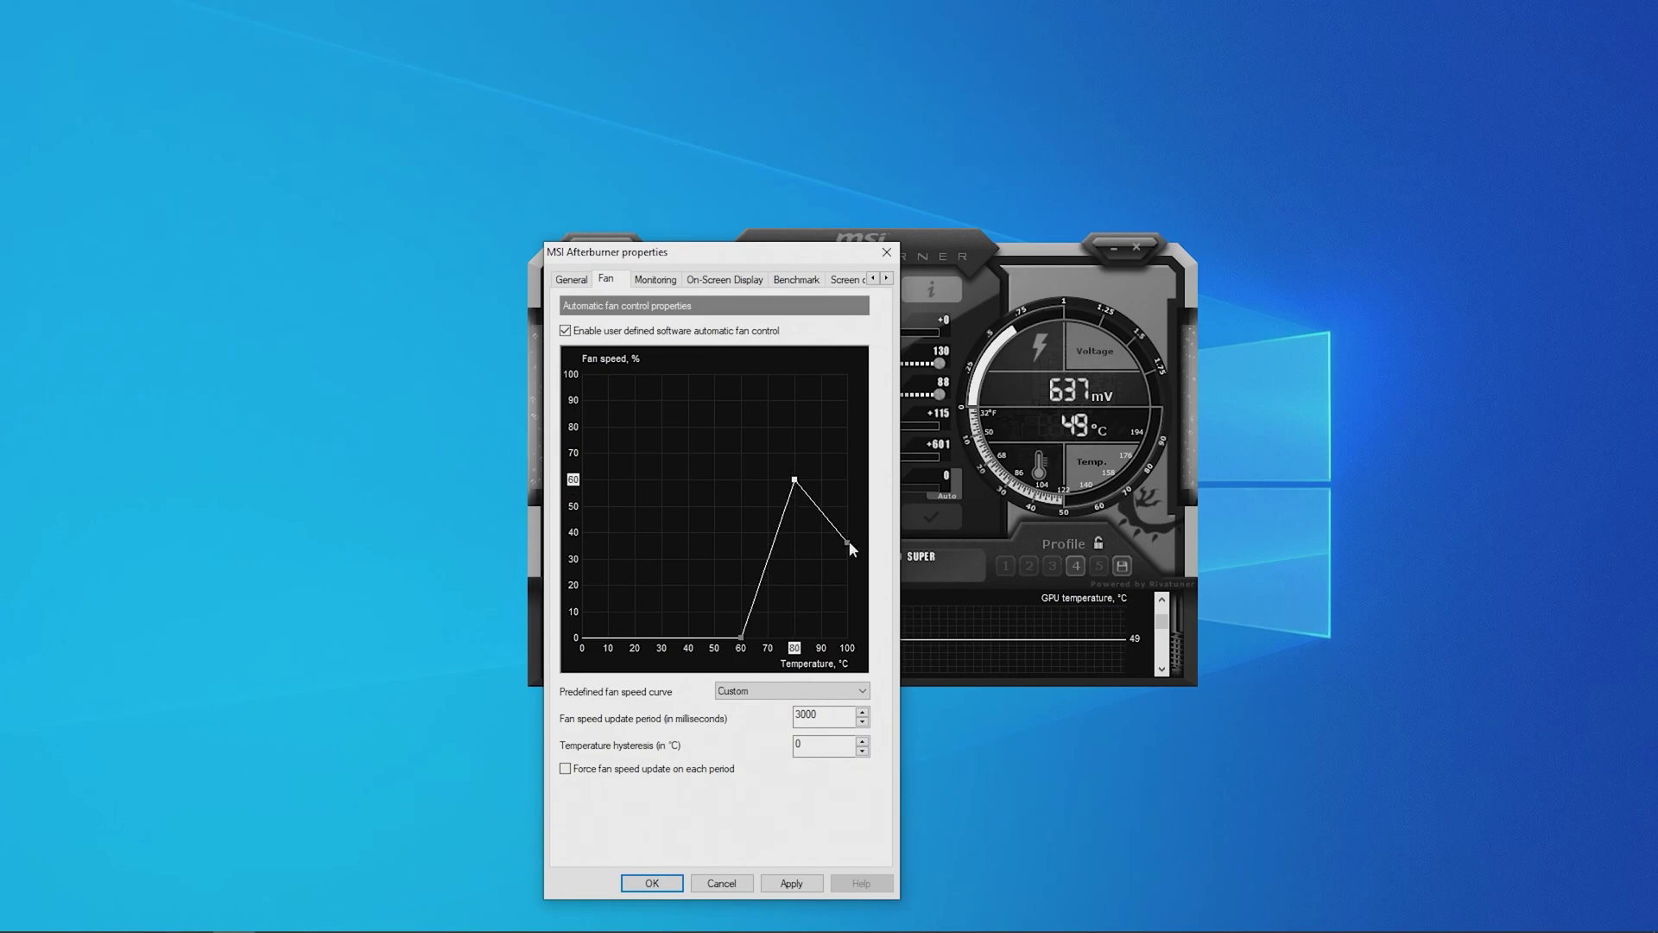
left_click(789, 883)
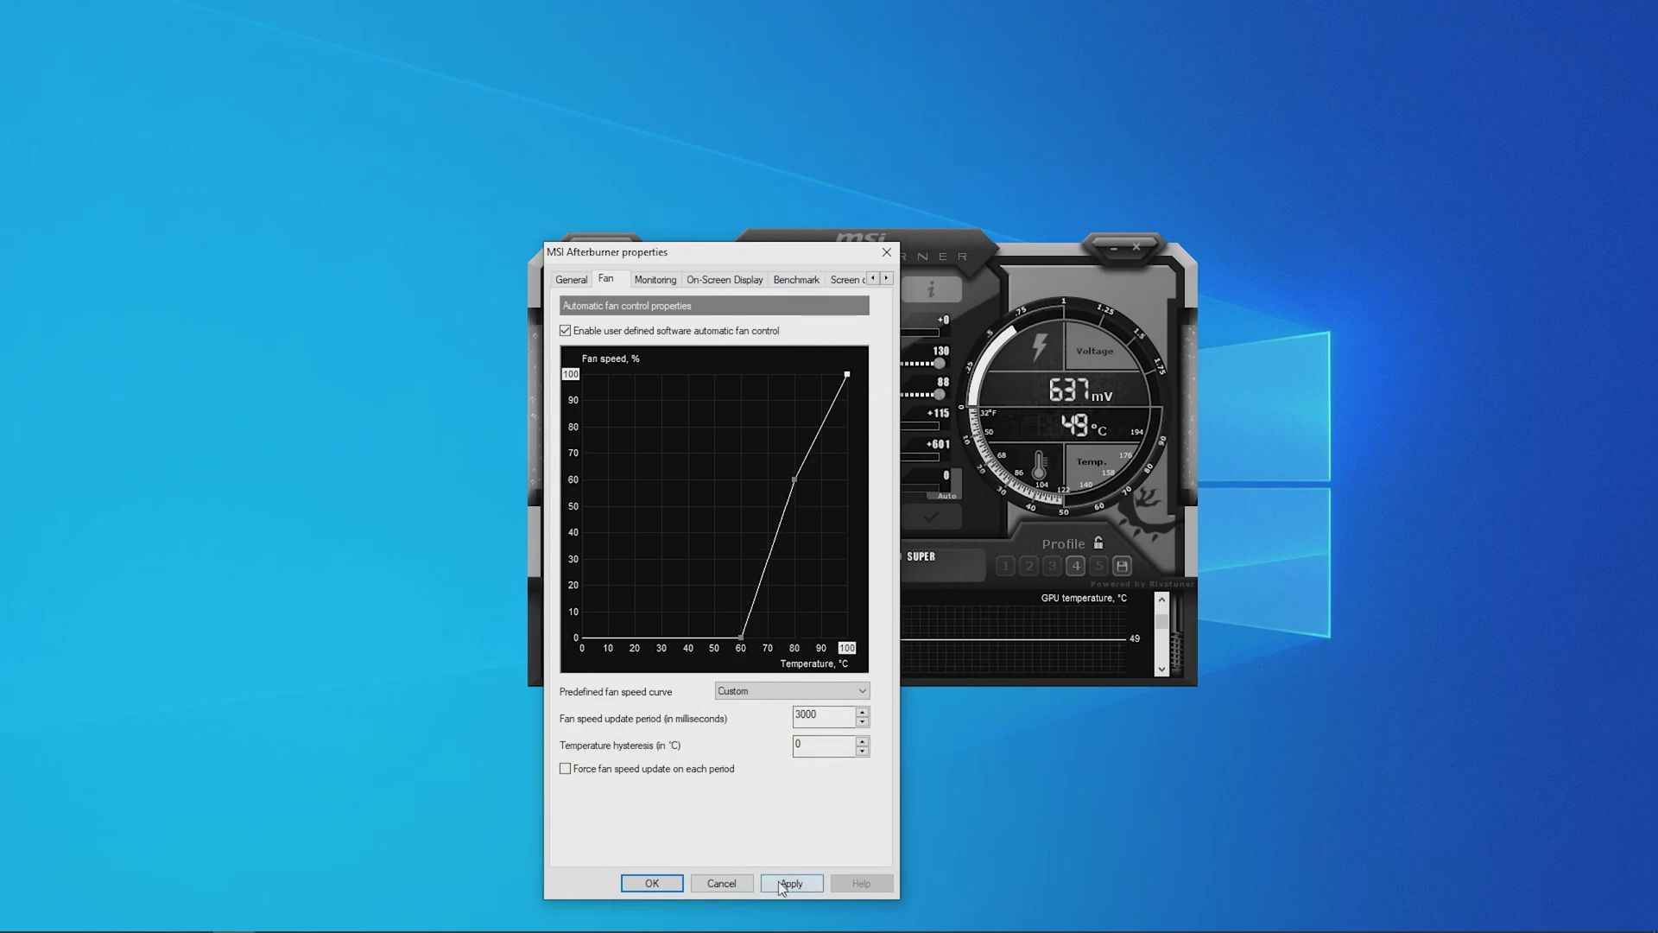
left_click(656, 882)
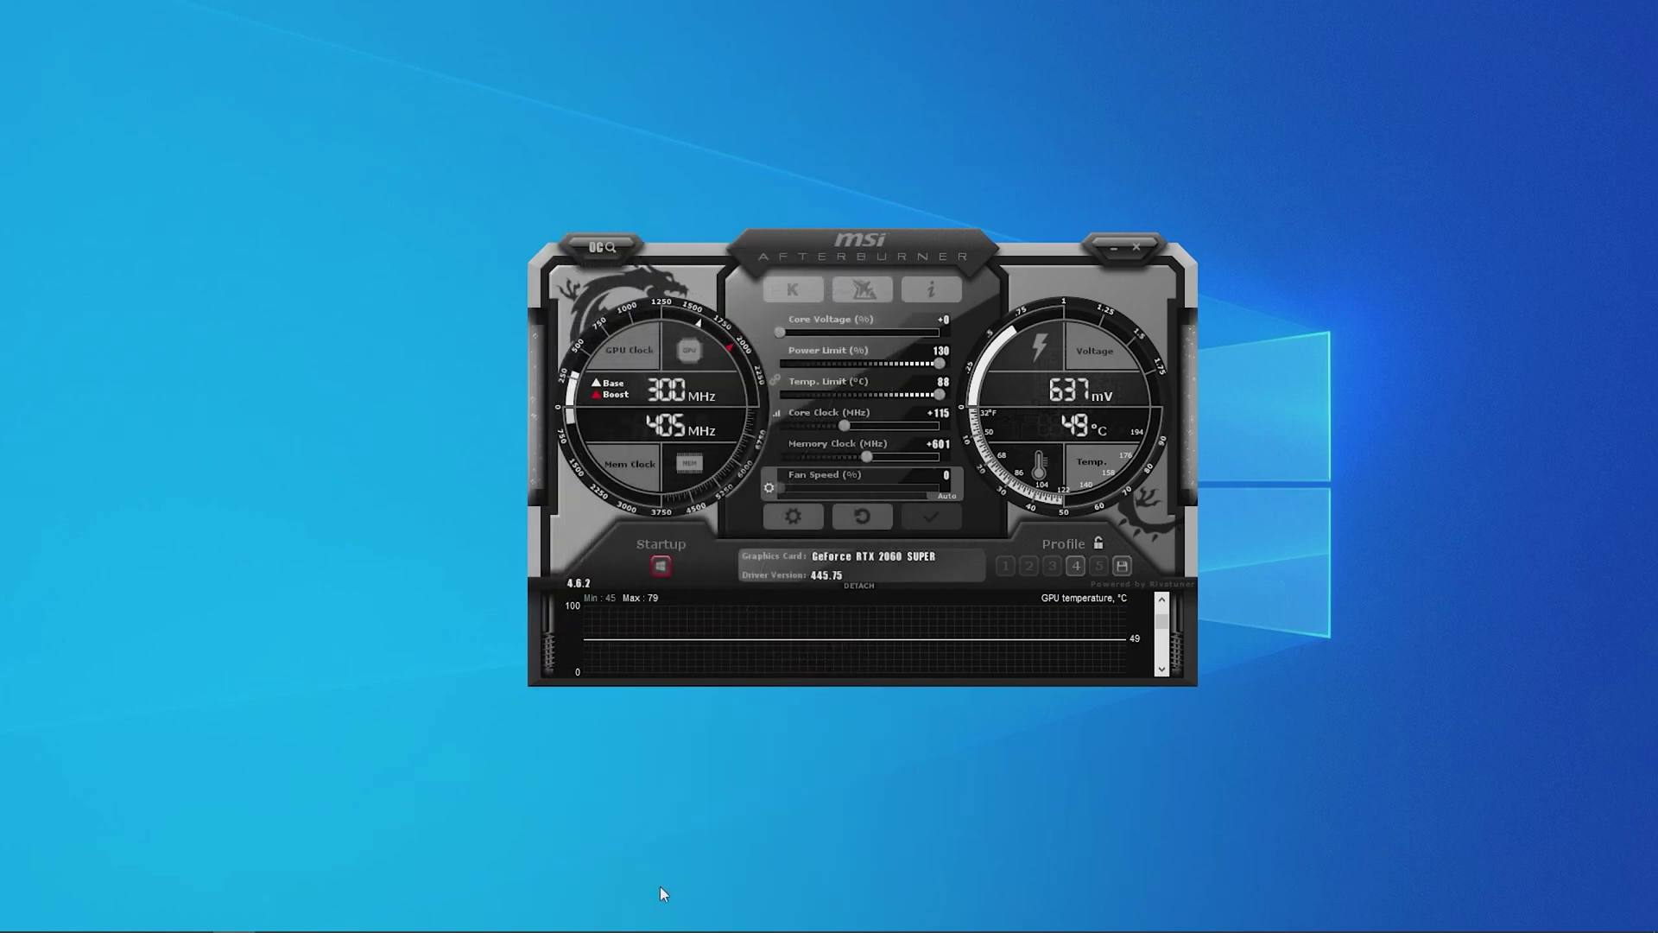